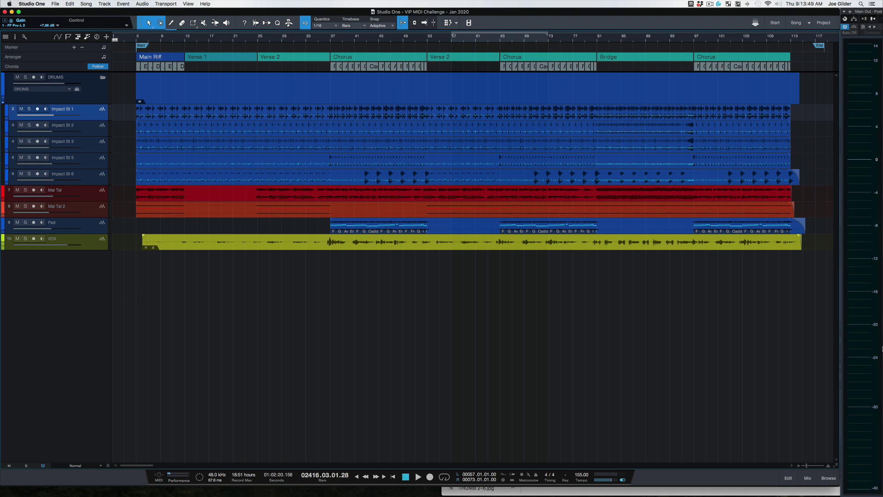
Open the mixer console below the arrangement with F3
key("F3")
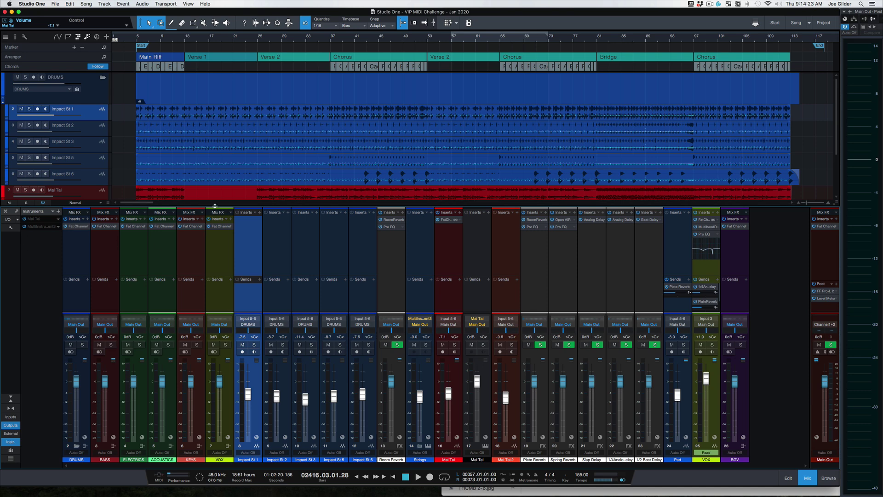
Resize the mixer so a few Impact drum tracks show above, and enlarge the sends area
left_click_drag(223, 202, 222, 313)
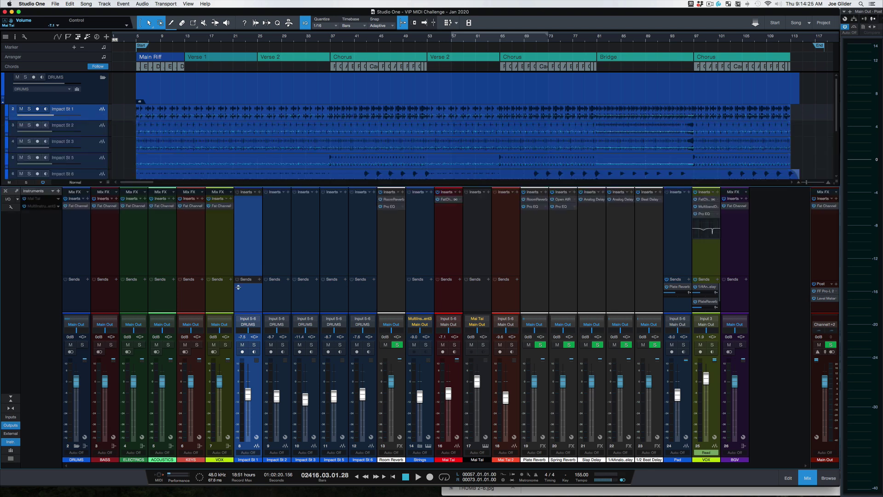
mouse_move(250, 210)
left_mouse_down()
mouse_move(268, 87)
mouse_move(261, 303)
left_mouse_up()
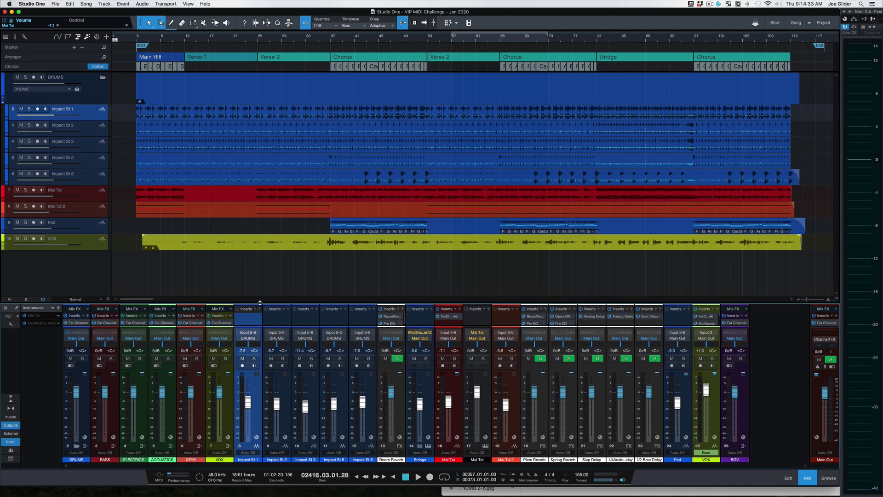
mouse_move(256, 302)
left_mouse_down()
mouse_move(248, 269)
mouse_move(245, 390)
mouse_move(245, 343)
mouse_move(253, 319)
mouse_move(256, 326)
left_mouse_up()
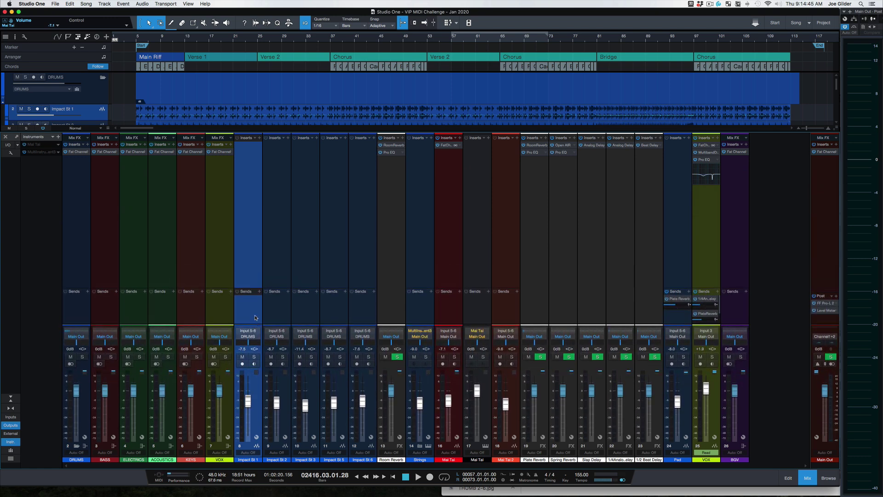
mouse_move(255, 290)
left_mouse_down()
mouse_move(247, 224)
mouse_move(243, 278)
left_mouse_up()
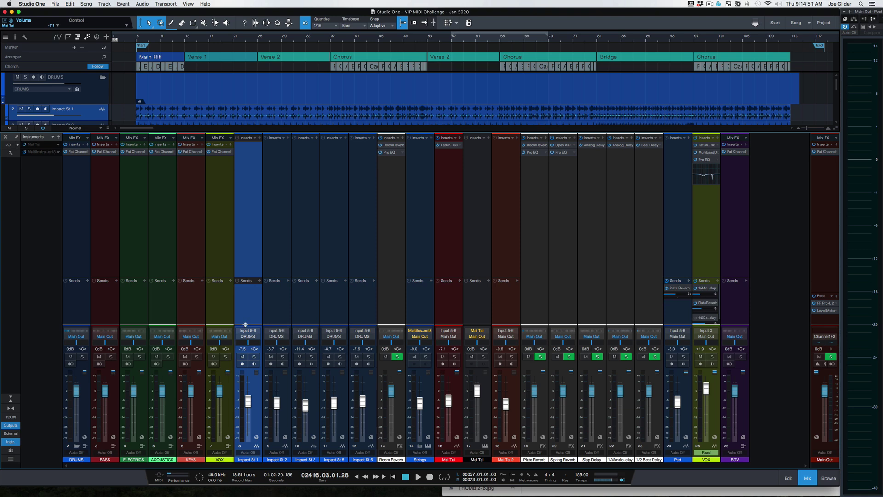
left_click_drag(245, 324, 251, 319)
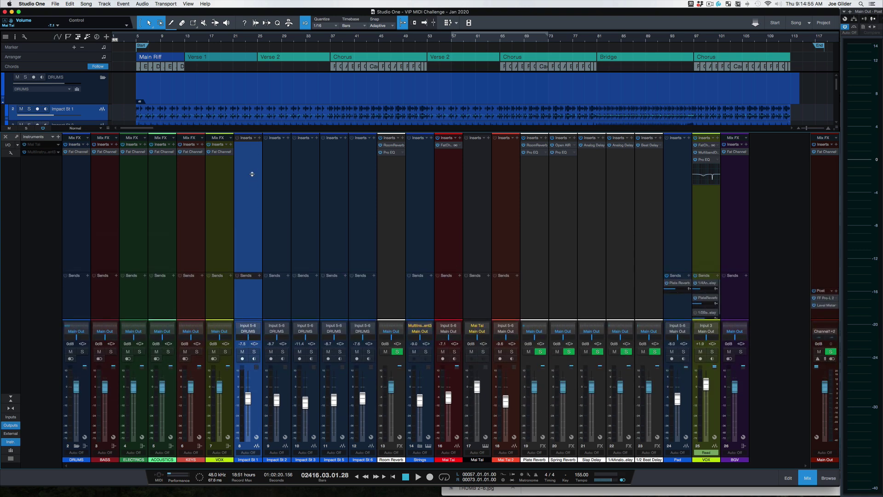
left_click_drag(252, 131, 249, 170)
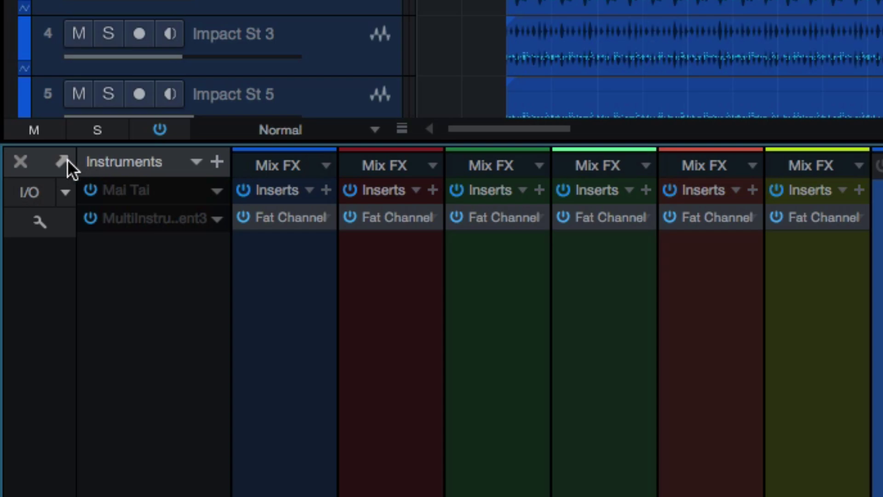
Detach the mixer into a floating window, move it to the upper left, and enlarge it
left_click(67, 159)
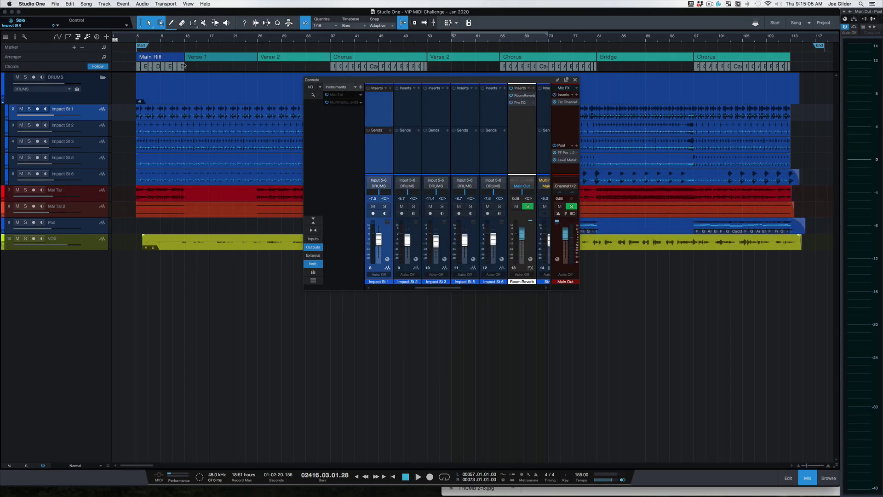
left_click_drag(442, 79, 149, 31)
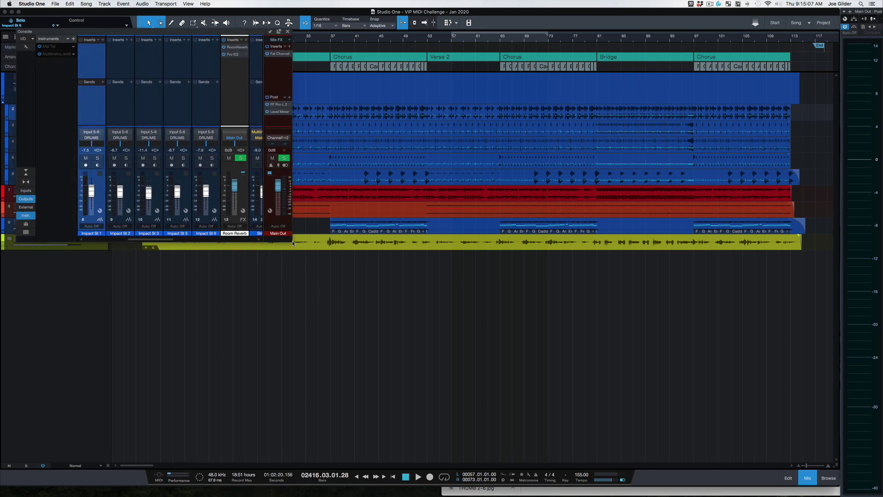
left_click_drag(290, 241, 766, 469)
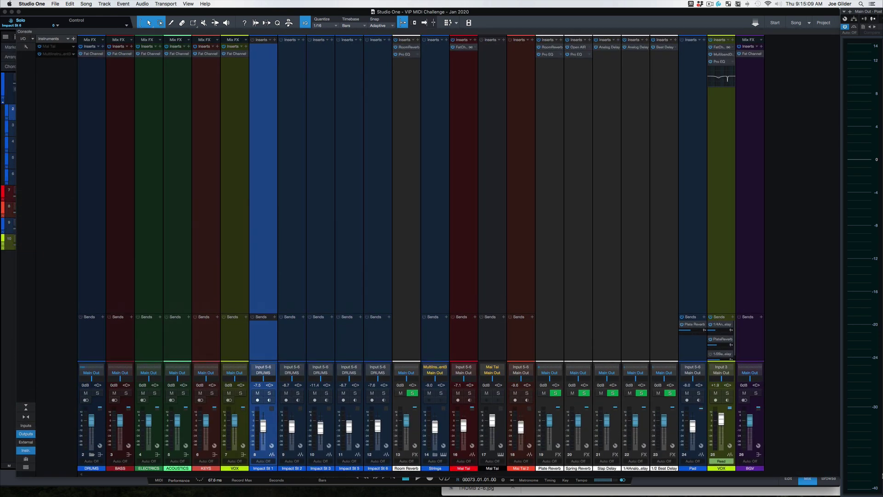
left_click_drag(838, 483, 857, 464)
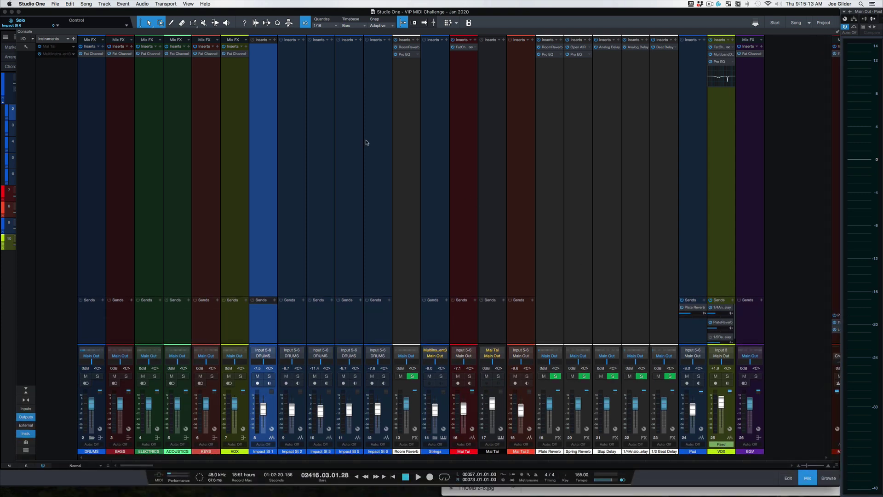
Show the track list beside the console and switch to the full-window console
key("F3")
key("F3")
key("F3")
key("F3")
left_click_drag(84, 32, 148, 23)
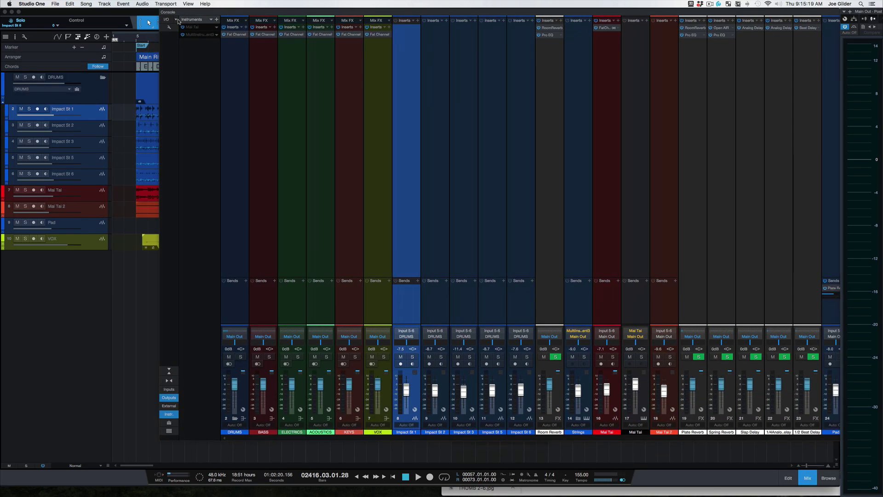
left_click(546, 12)
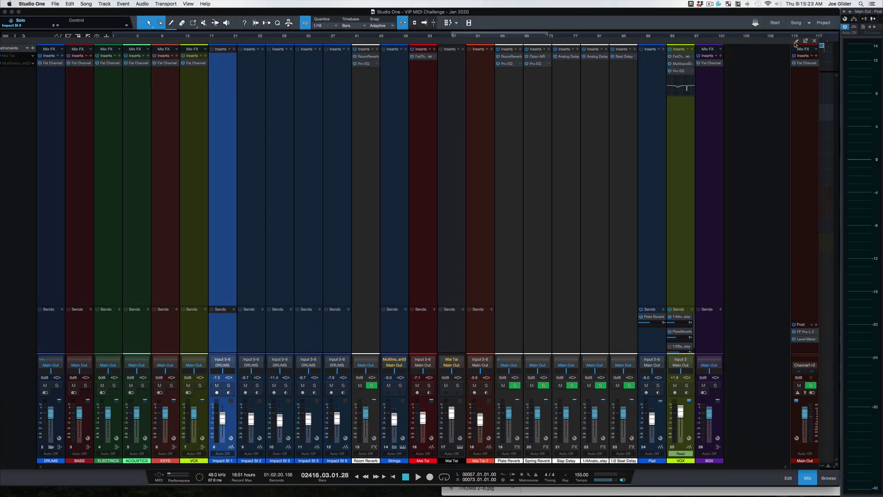
Dock the mixer under the arrangement with all channels narrow, including a collapsed Impact St 1
left_click(797, 43)
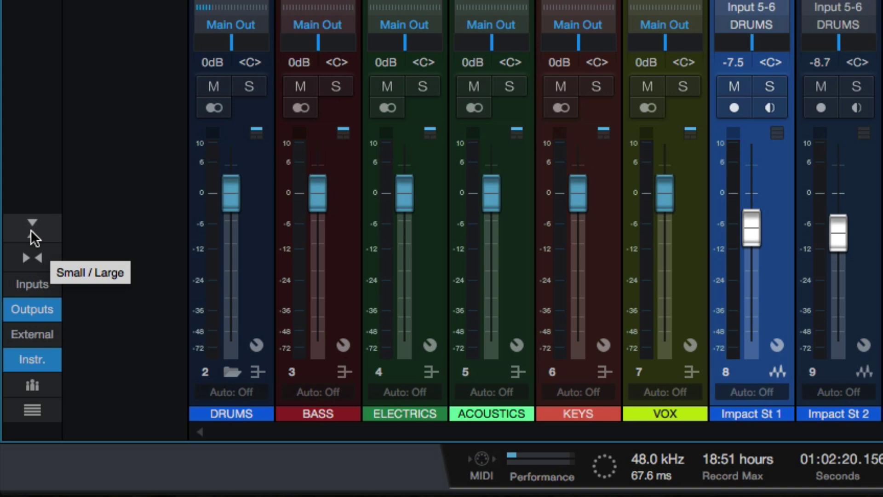
left_click(38, 257)
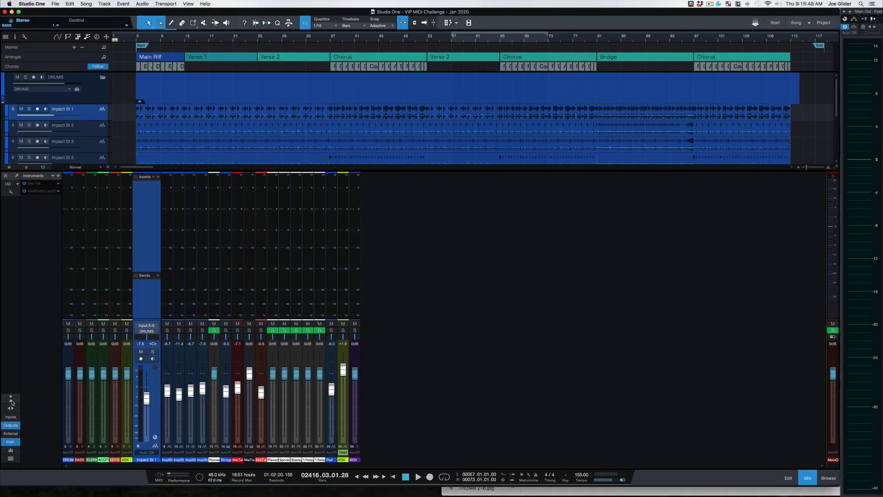
double_click(146, 294)
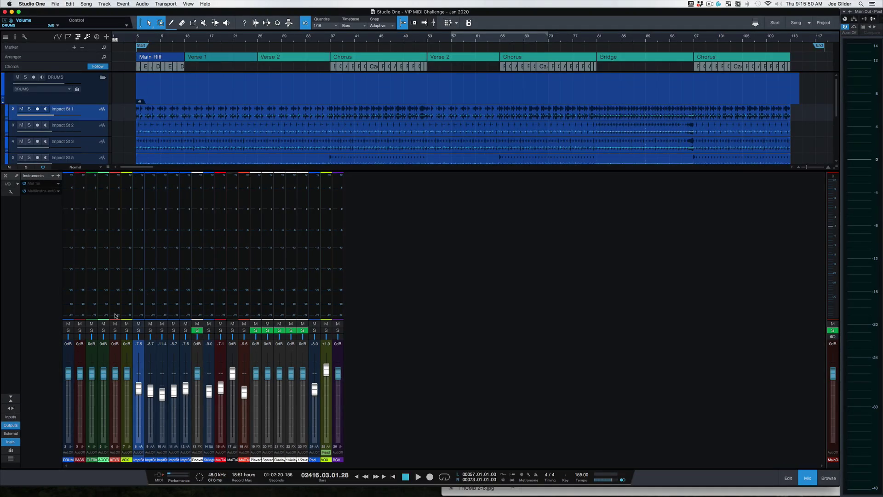
left_click(11, 408)
Play the song while toggling channel width and expanding and collapsing the Impact St 1 strip
key("space")
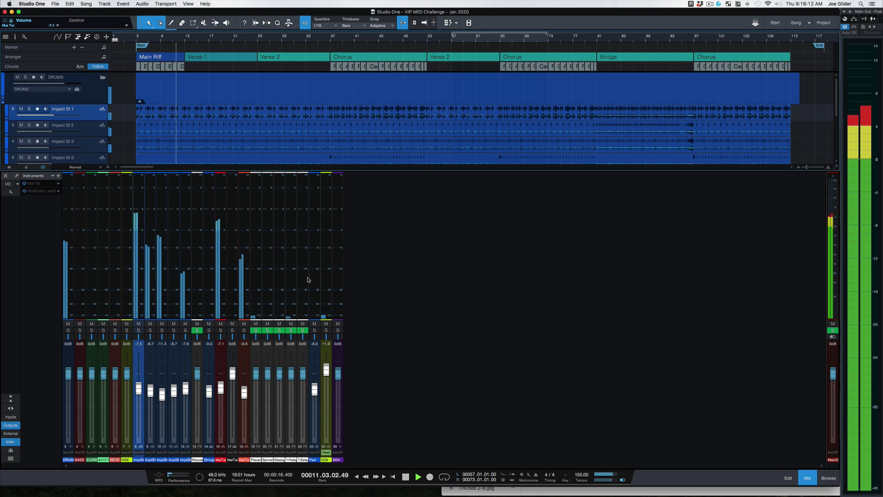
left_click(10, 408)
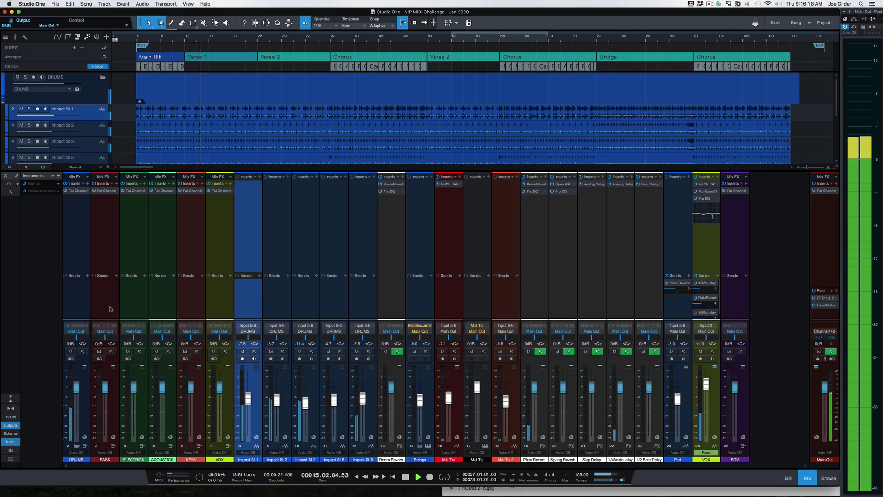
left_click(12, 410)
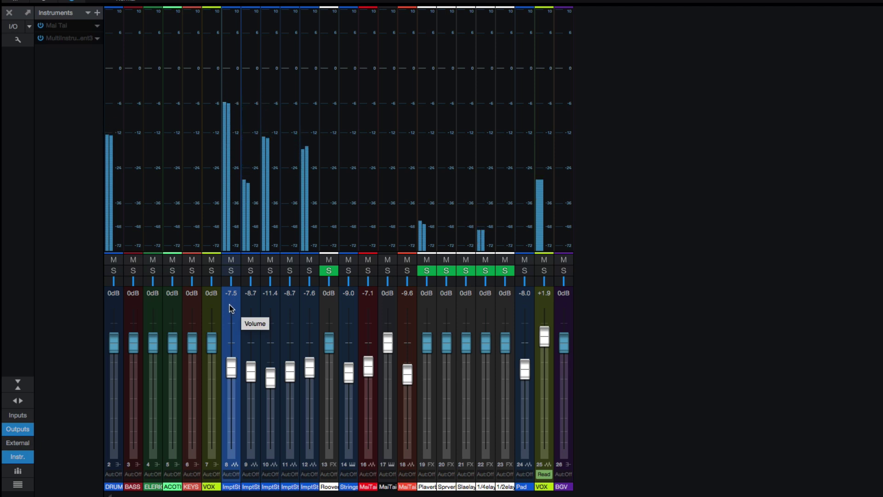
double_click(230, 305)
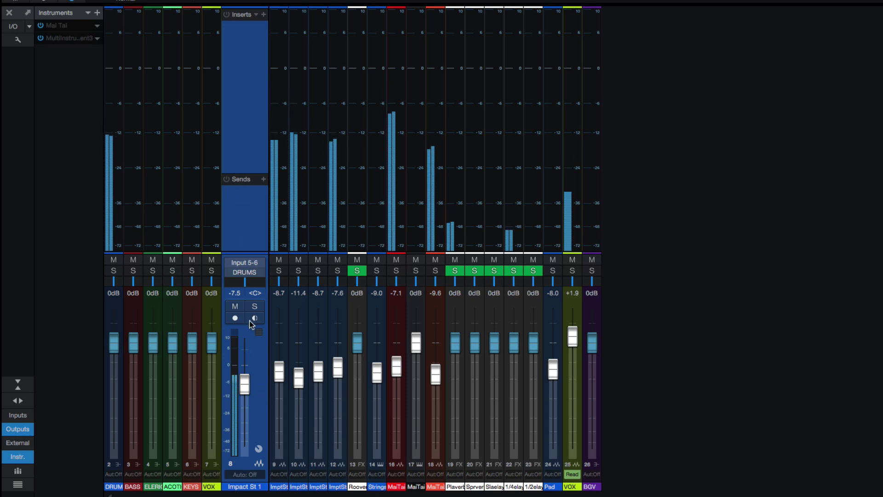
double_click(241, 238)
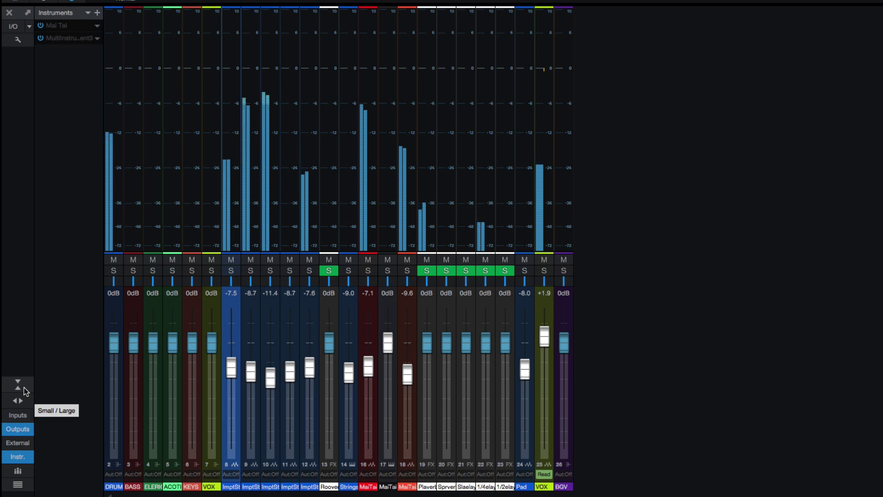
double_click(431, 116)
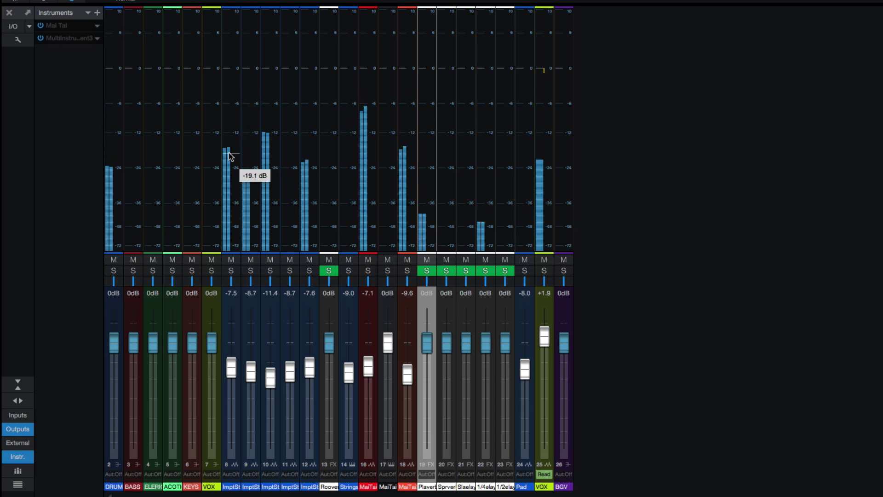
mouse_move(431, 121)
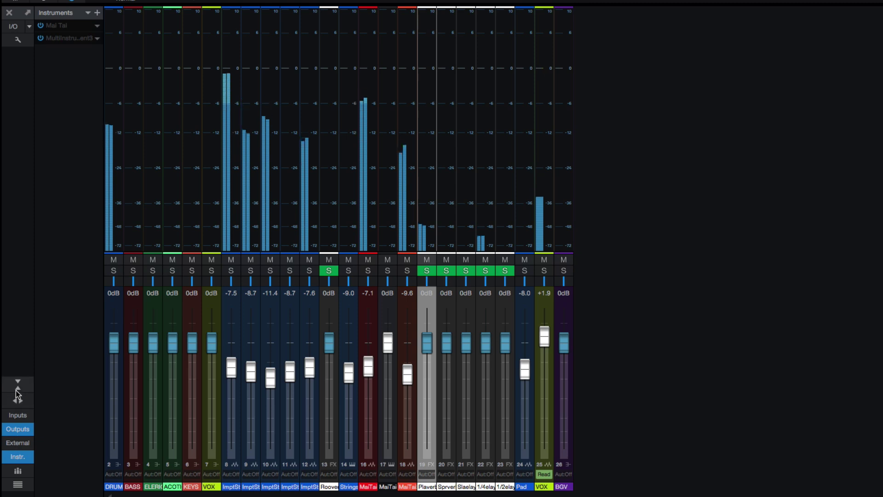
Set the mixer to small height with normal-width strips, then make it slightly taller
left_click(17, 383)
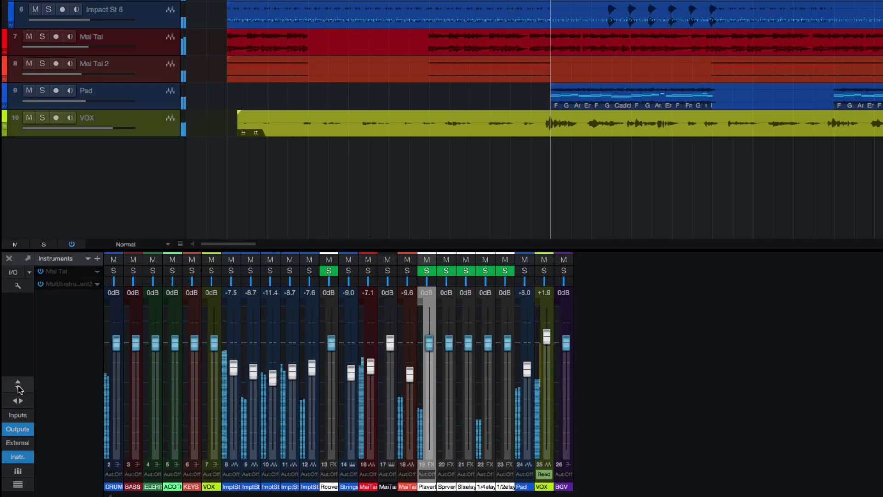
left_click(18, 383)
left_click(18, 390)
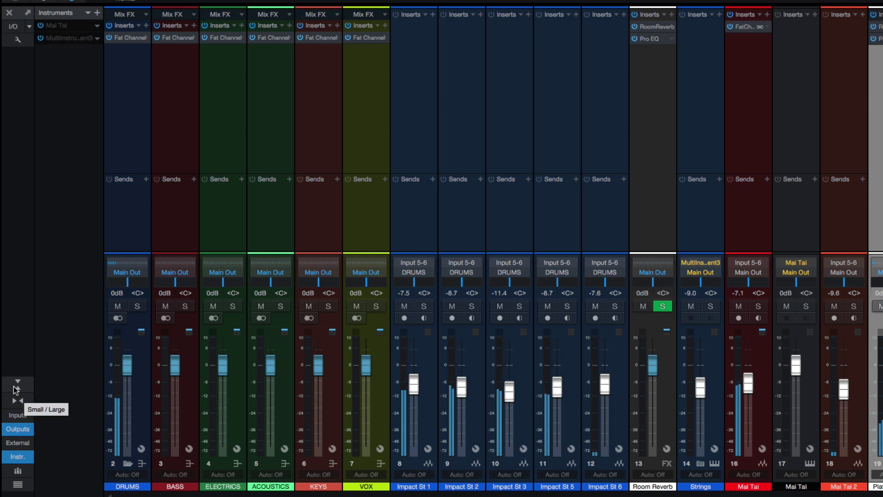
left_click(17, 383)
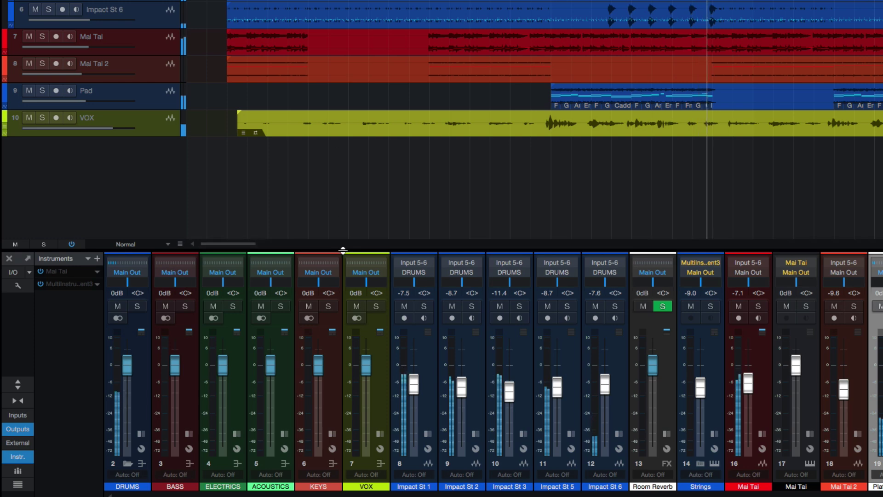
mouse_move(343, 250)
left_mouse_down()
mouse_move(361, 256)
mouse_move(361, 231)
left_mouse_up()
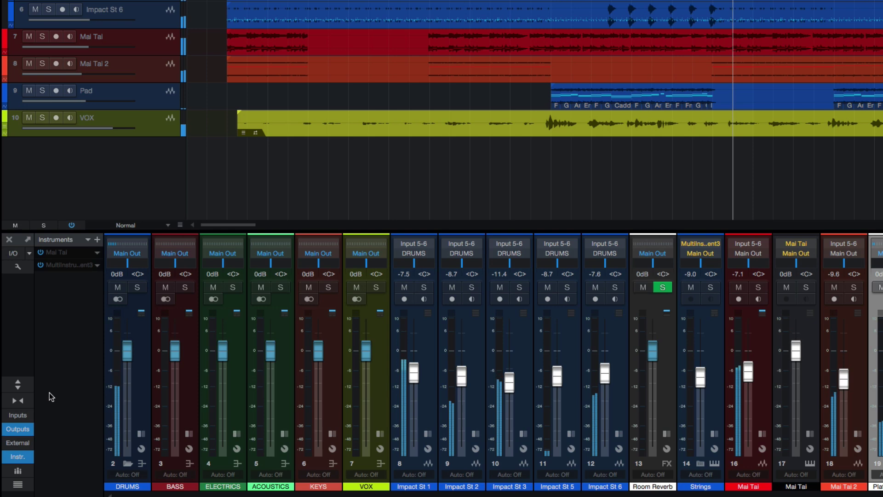
Toggle mixer height and channel width, ending at full height with normal-width strips
left_click(18, 384)
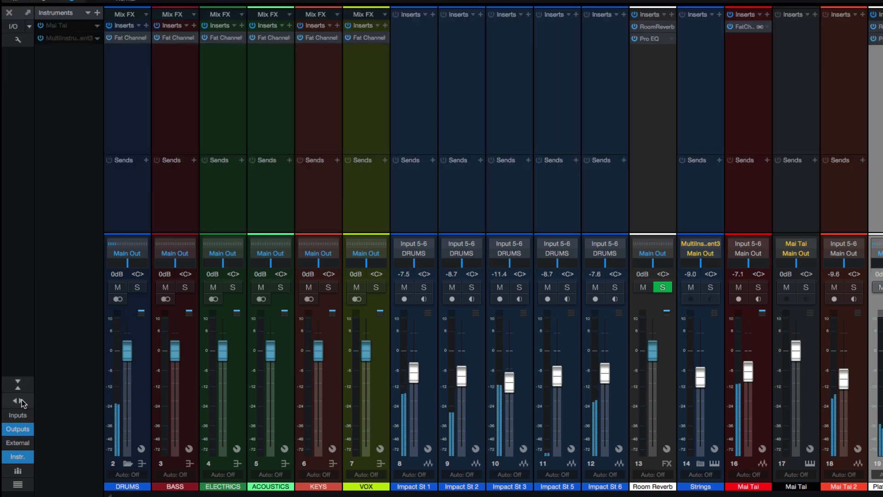
left_click(21, 399)
left_click(19, 386)
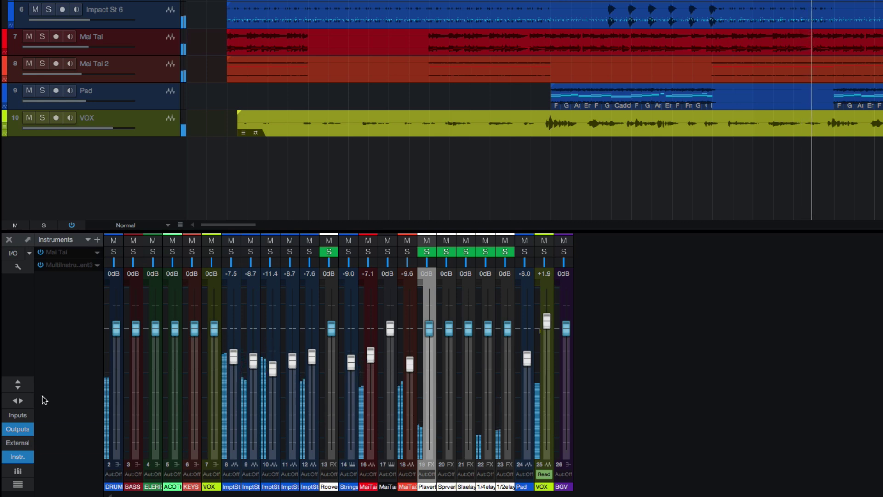
left_click(18, 384)
left_click(18, 382)
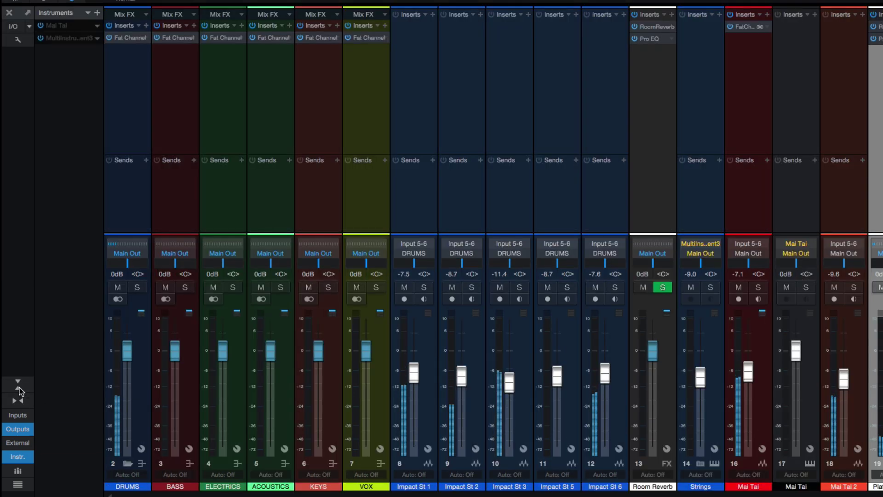
Show the audio input channels and check a drum track's input choices without changing them
left_click(16, 416)
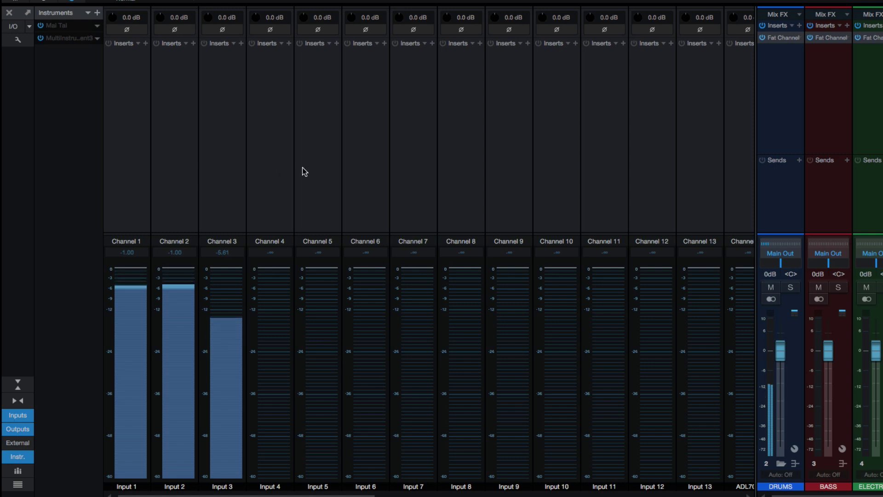
scroll(137, 171, "right", 5)
scroll(138, 172, "right", 5)
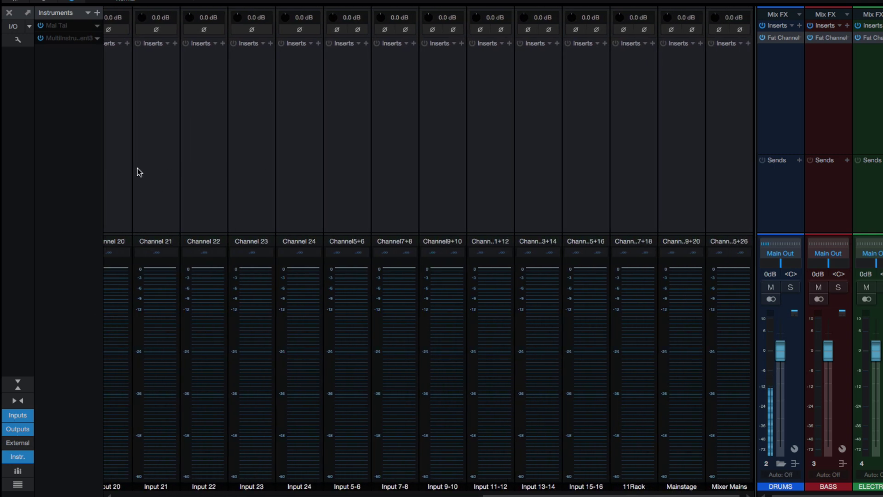
scroll(264, 169, "left", 5)
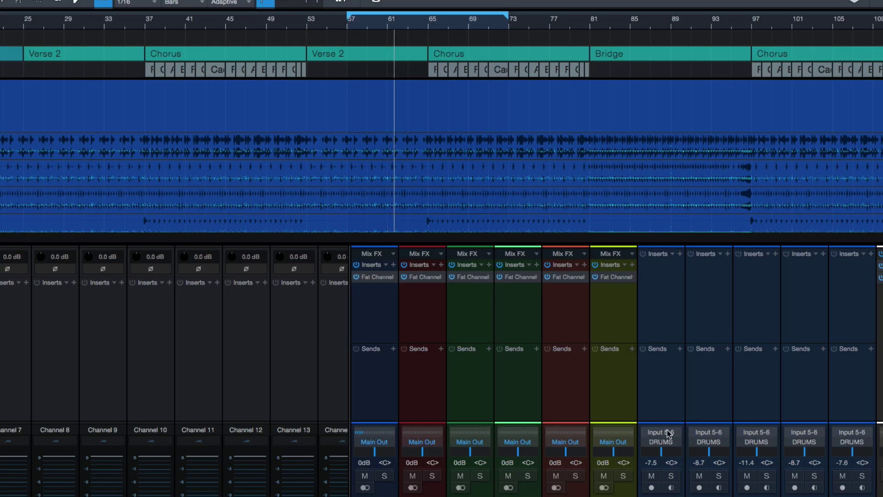
left_click(669, 434)
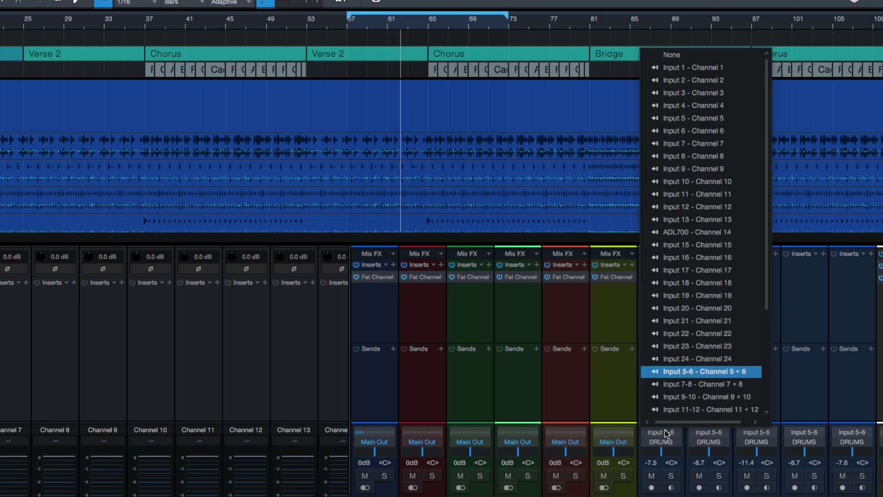
scroll(702, 224, "down", 3)
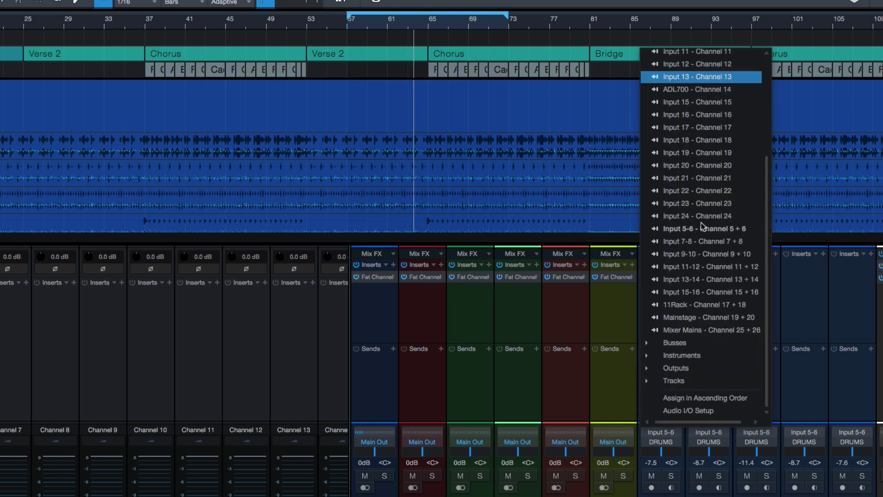
scroll(702, 224, "up", 3)
left_click(596, 367)
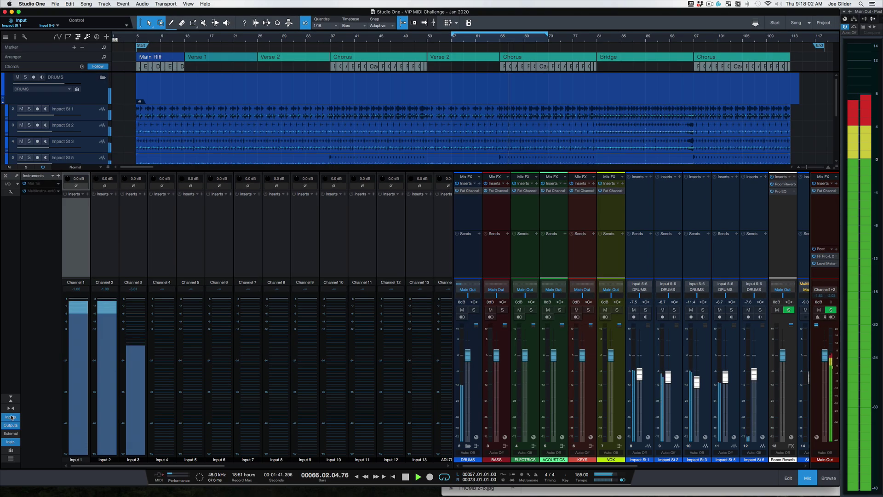
Toggle the input channels off and on, select Channel 3, and open the effects browser
left_click(11, 417)
left_click(11, 417)
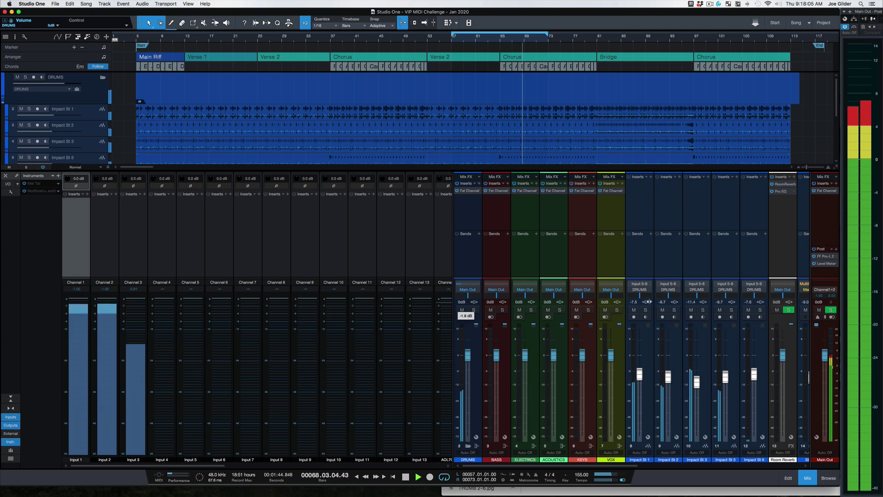
scroll(586, 311, "down", 5)
scroll(721, 295, "down", 4)
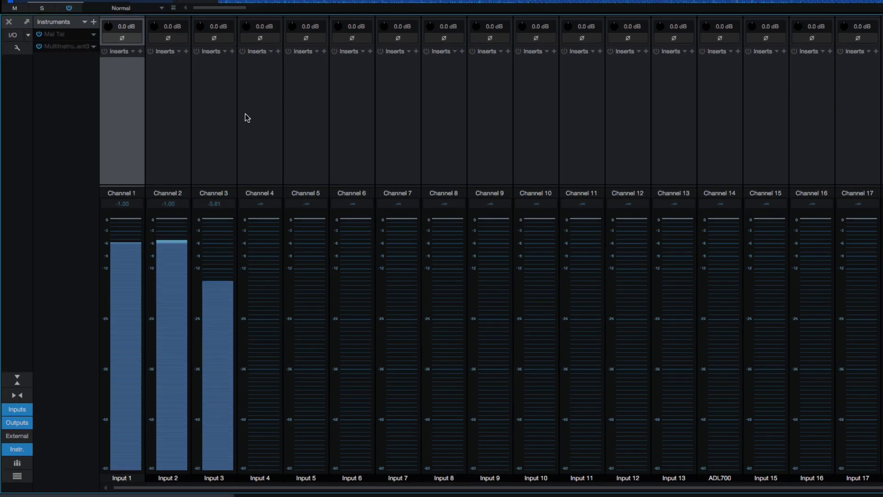
left_click(233, 127)
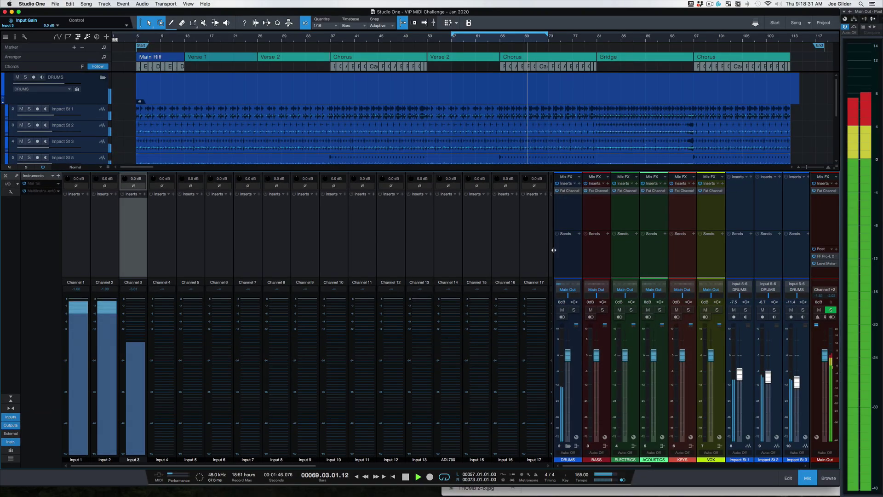
key("F7")
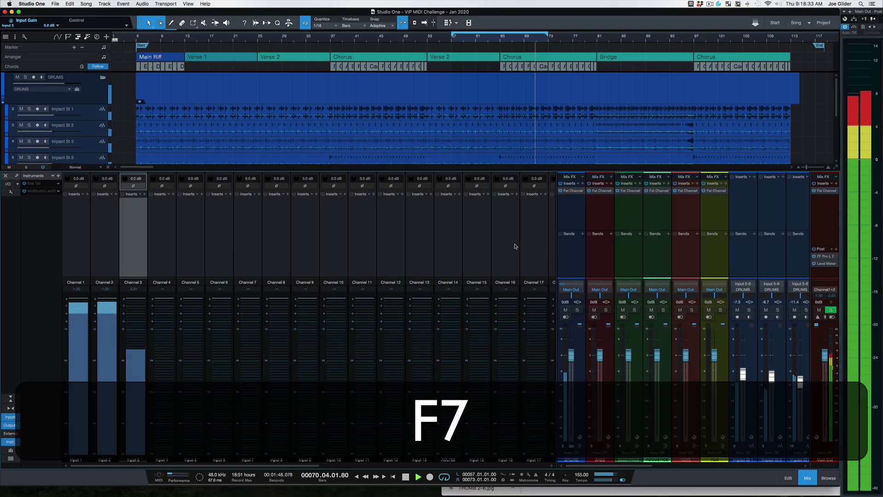
left_click_drag(773, 106, 134, 222)
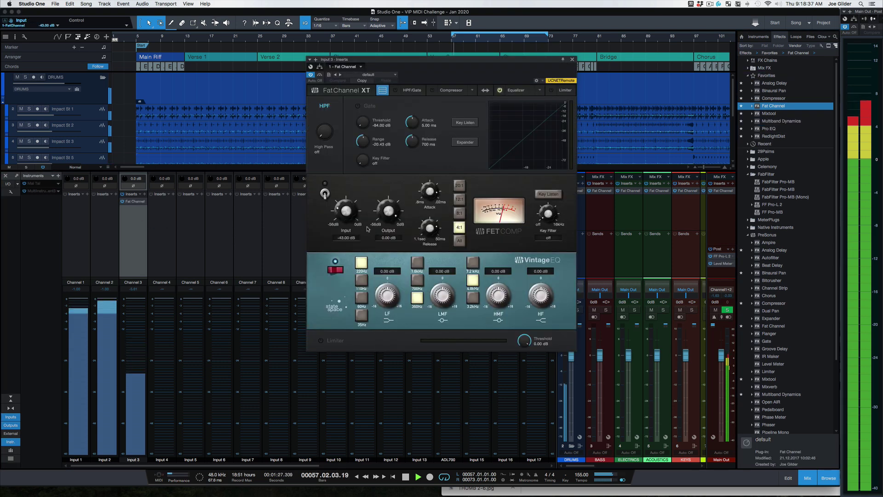
left_click(325, 194)
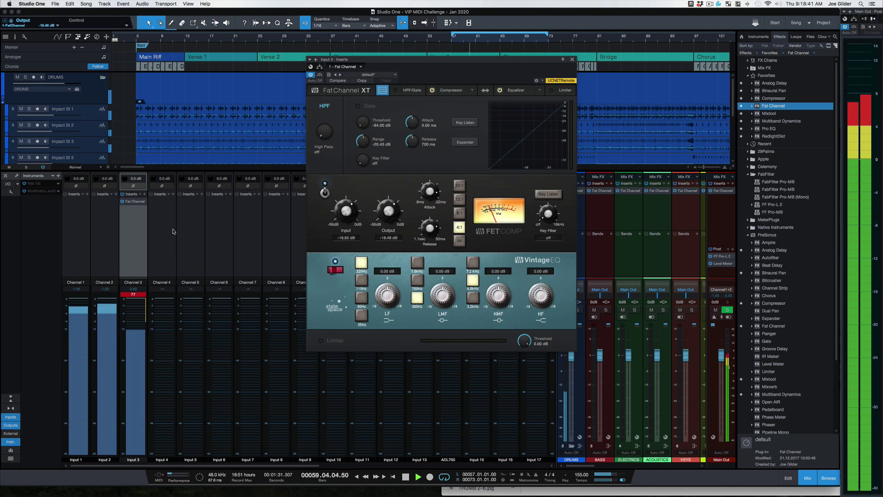
right_click(144, 202)
left_click(166, 269)
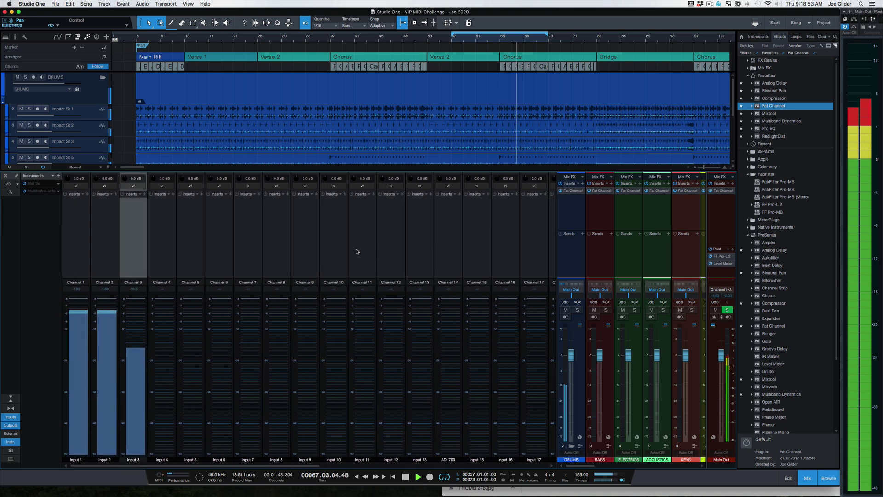
Narrow the input section until only the Channel 3 strip remains
mouse_move(346, 237)
left_mouse_down()
mouse_move(90, 246)
mouse_move(71, 252)
mouse_move(88, 246)
mouse_move(80, 280)
left_mouse_up()
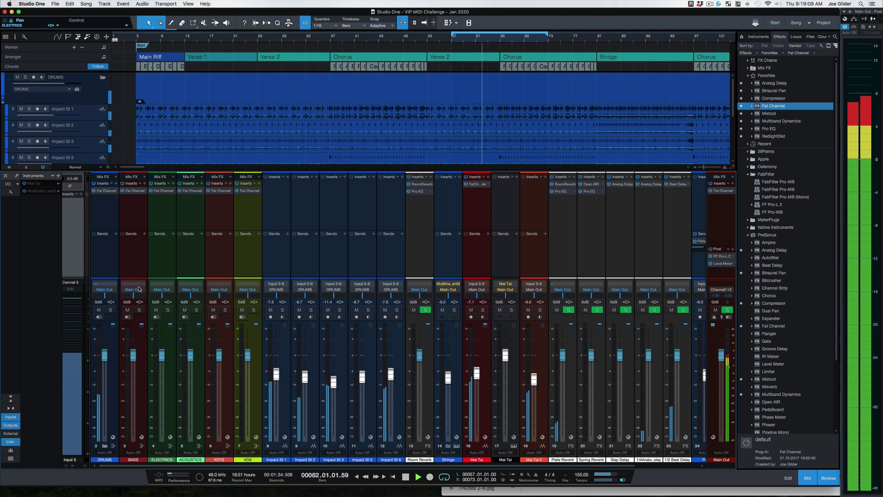
Hide the inputs, select the REF, TONE and CLICK channels, then bring back channels 16–21
left_click(10, 417)
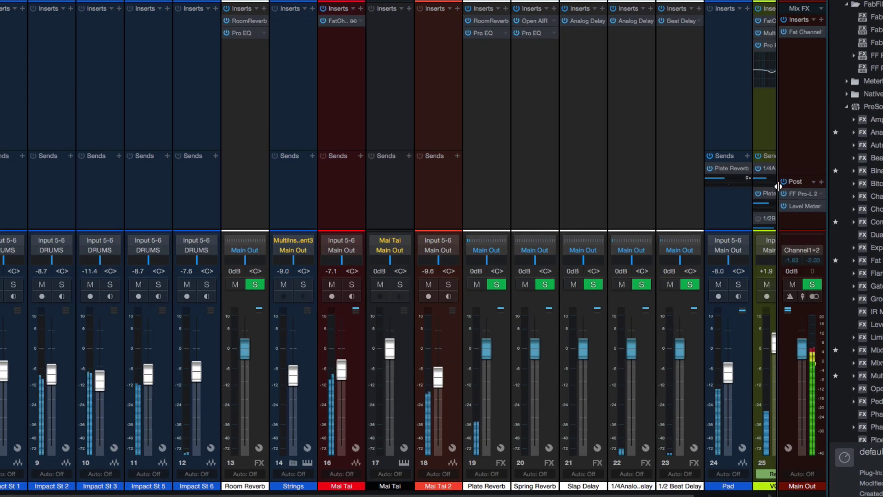
left_click_drag(749, 182, 323, 186)
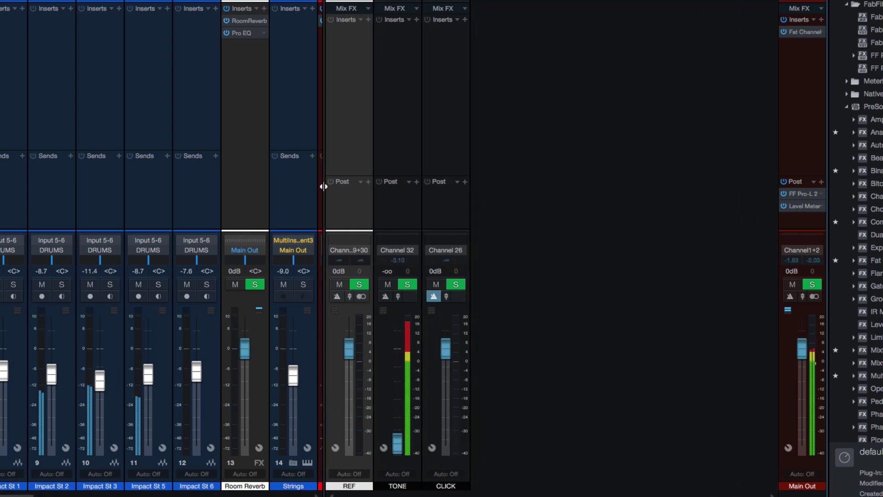
left_click(397, 148)
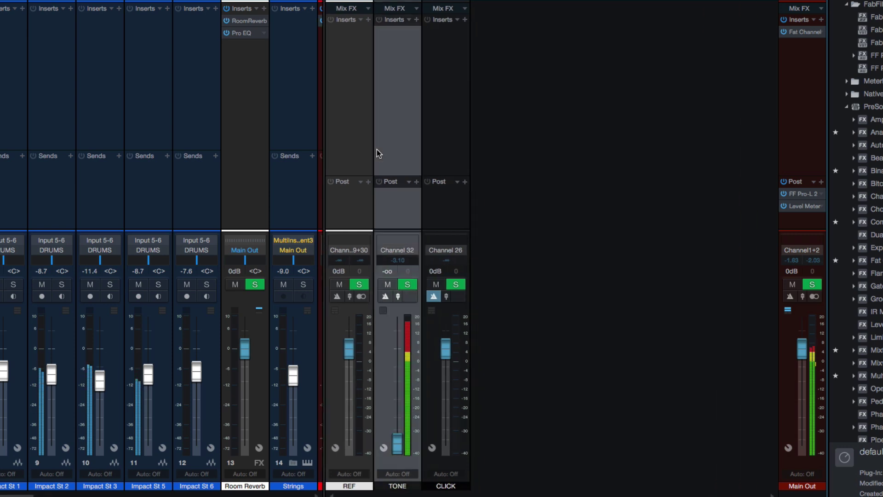
left_click(431, 146)
left_click(387, 147)
left_click(349, 156)
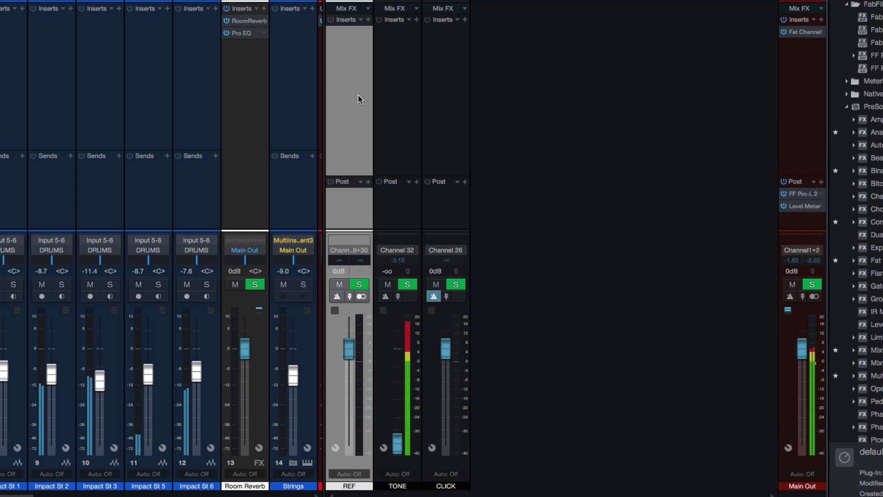
left_click(433, 152)
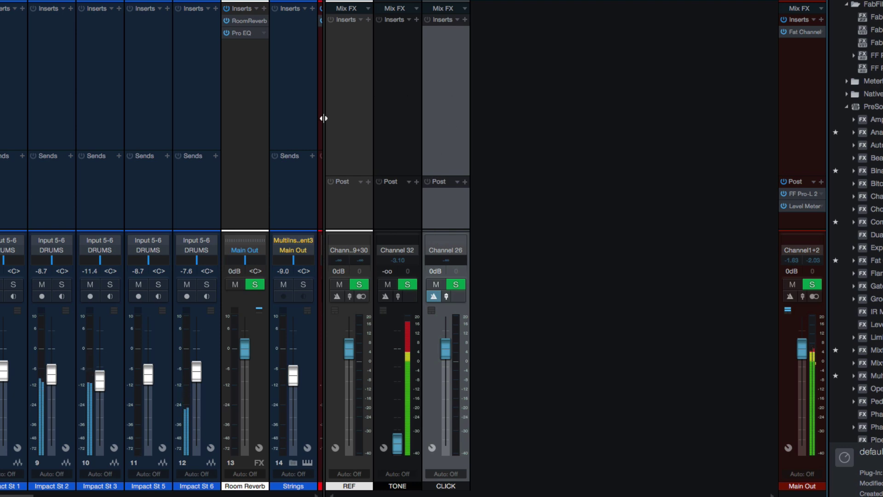
mouse_move(322, 123)
left_mouse_down()
mouse_move(599, 103)
mouse_move(359, 113)
left_mouse_up()
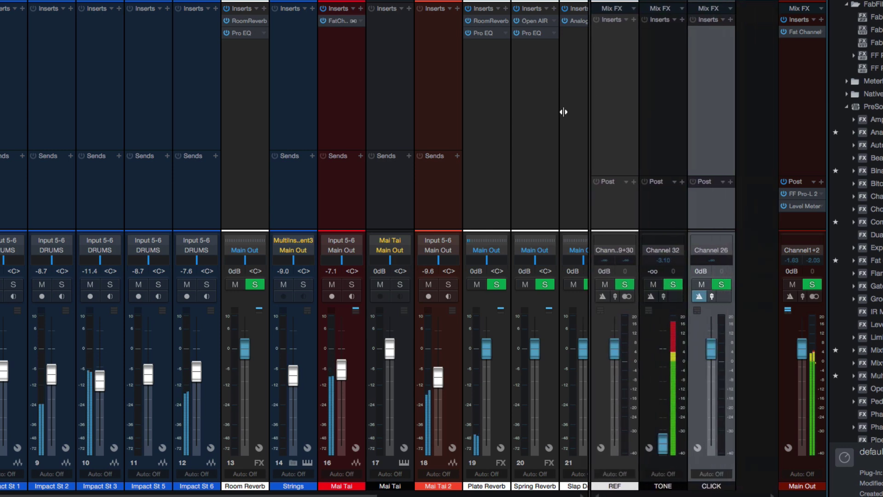
left_click_drag(358, 113, 377, 113)
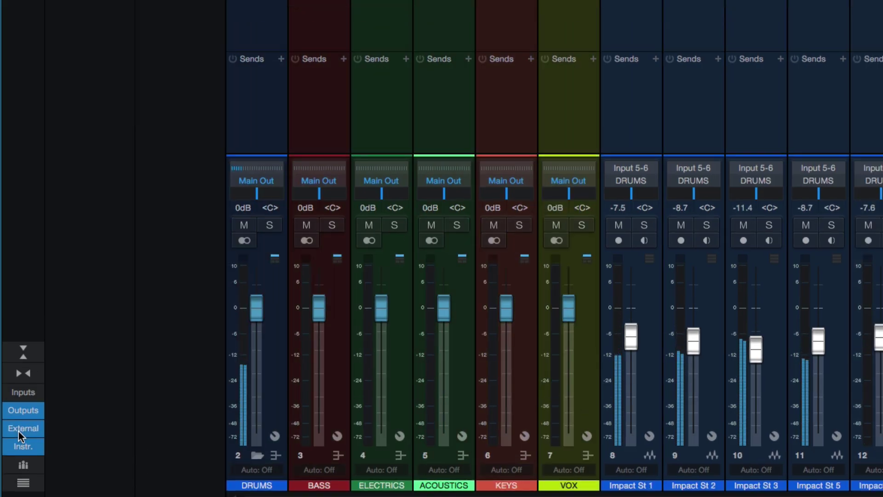
Open and close the External devices list in the sidebar, then show the Instruments list
left_click(20, 433)
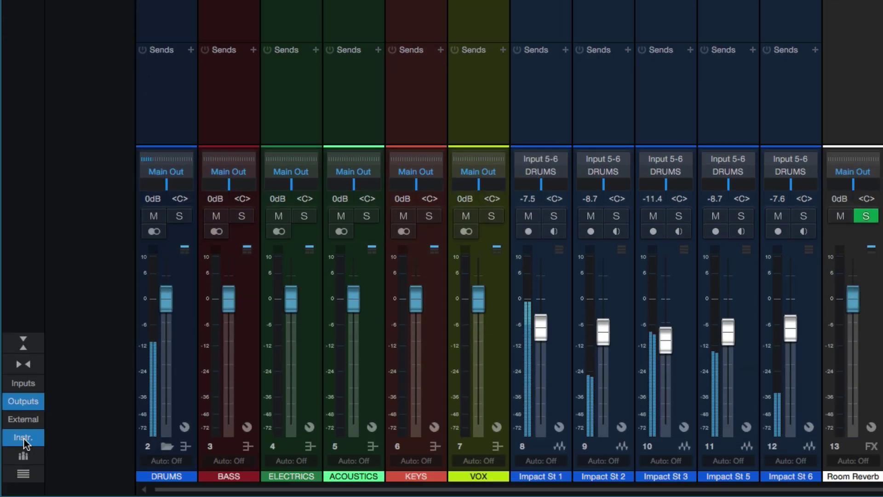
left_click(23, 438)
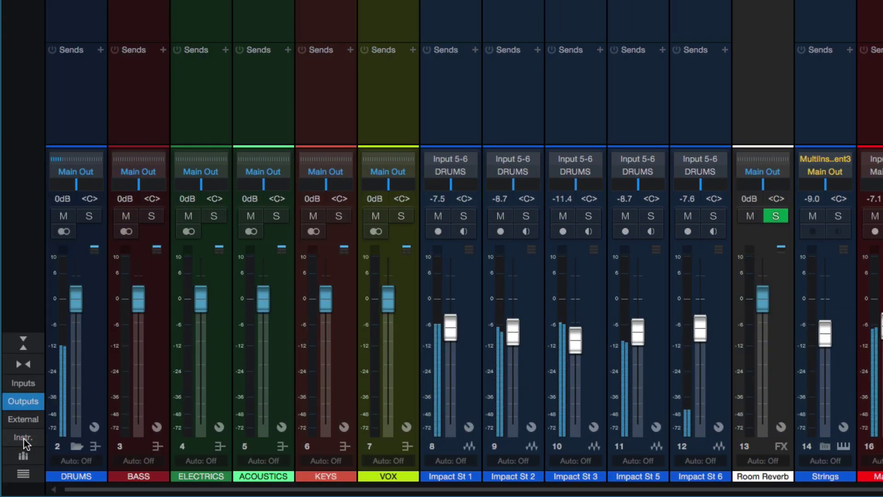
left_click(23, 441)
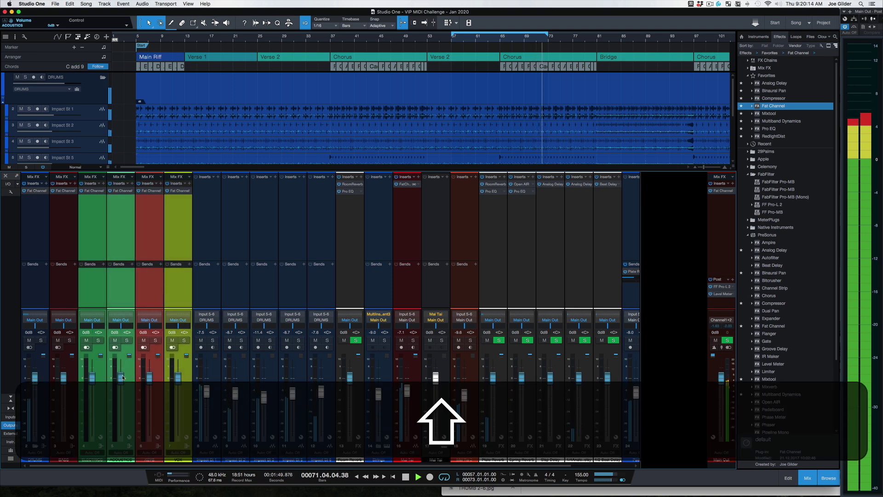
key("super")
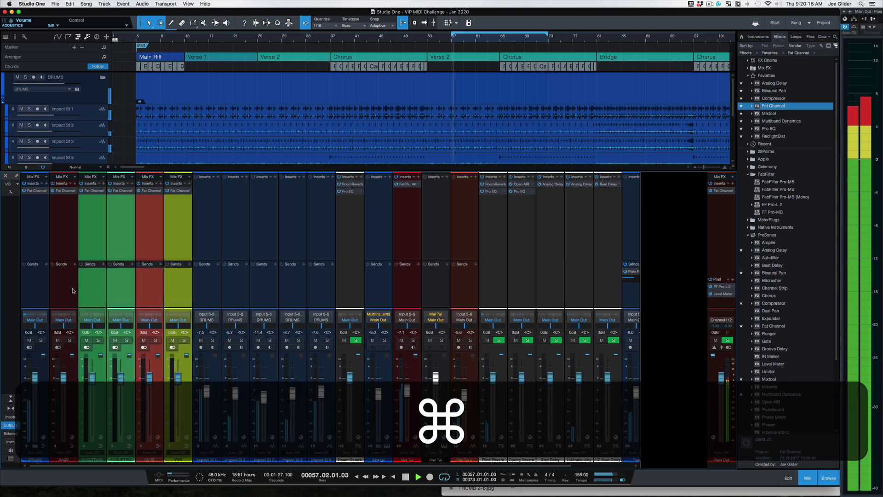
In the mixer's channel list, hide every channel, then make all channels through 26 visible
left_click(70, 290, "super")
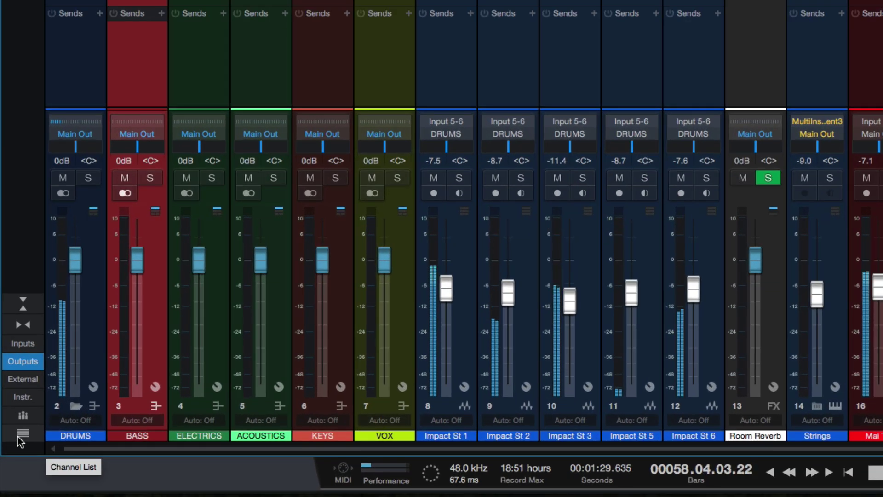
left_click(16, 461)
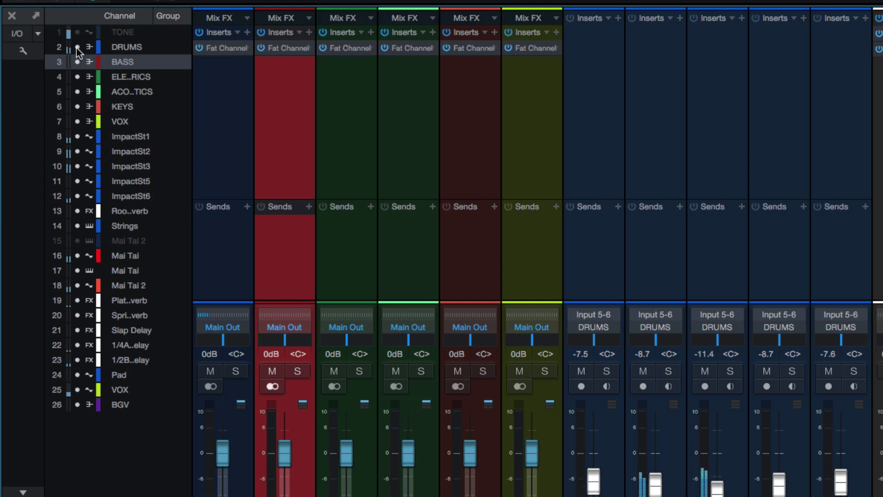
left_click(76, 49, "shift")
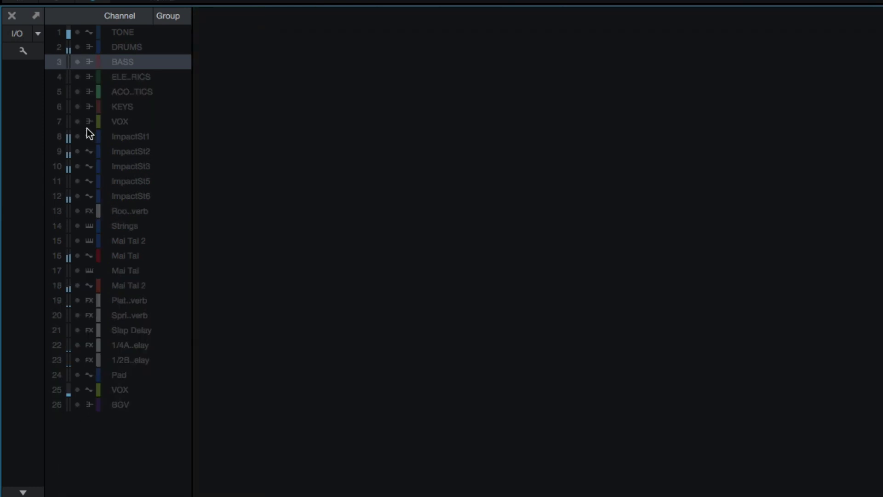
left_click(76, 121)
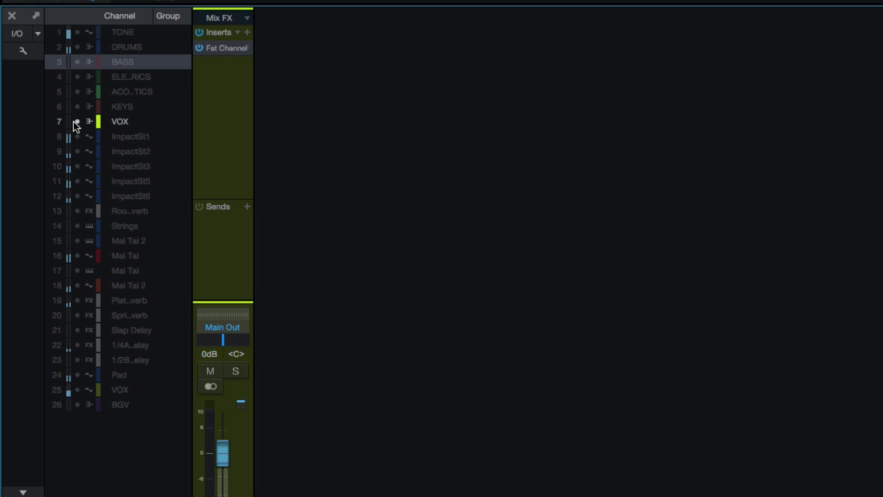
left_click(76, 122)
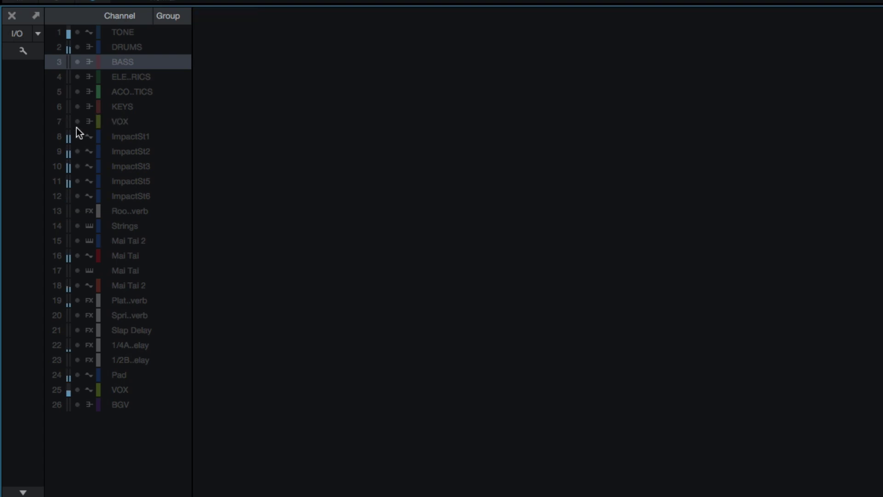
left_click_drag(77, 121, 77, 196)
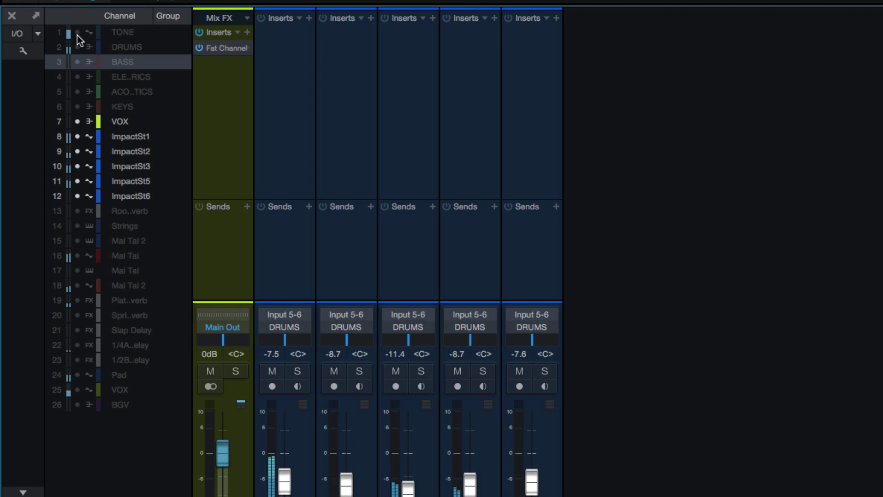
left_click_drag(77, 47, 77, 271)
left_click_drag(92, 319, 93, 408)
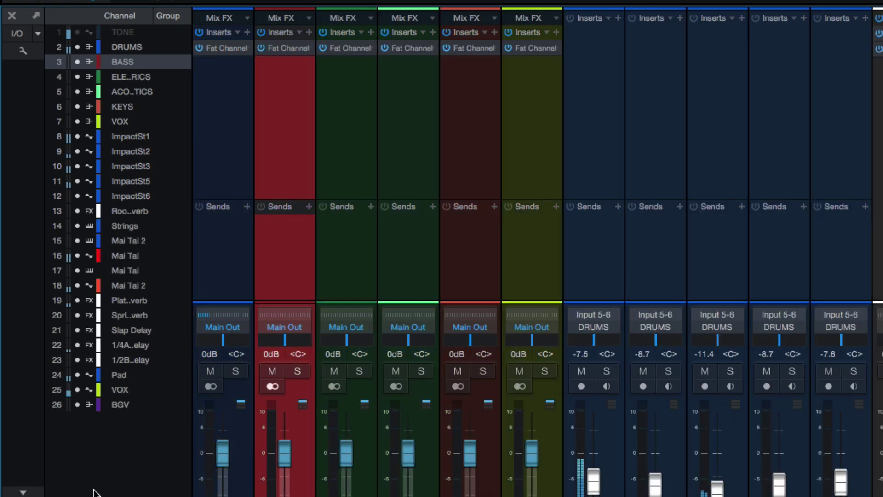
Dock the full-screen mixer beneath the arrangement and toggle the track list and console panels
key("shift+F3")
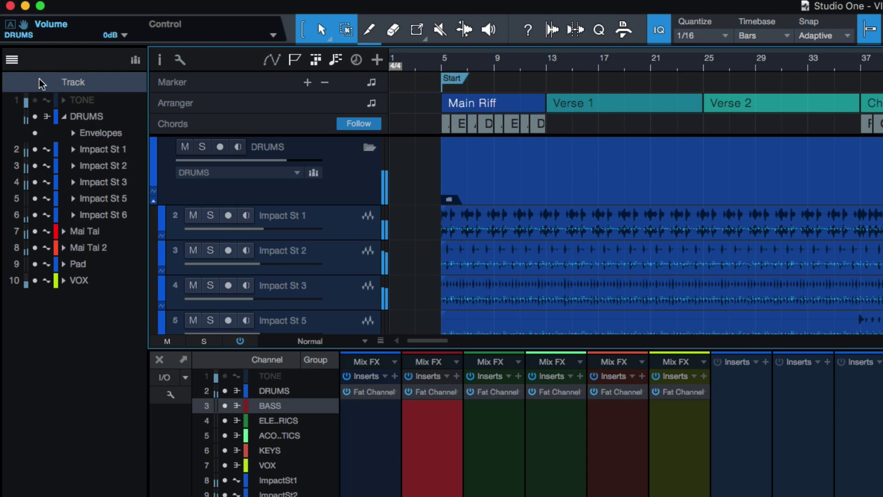
left_click(13, 61)
left_click(13, 61)
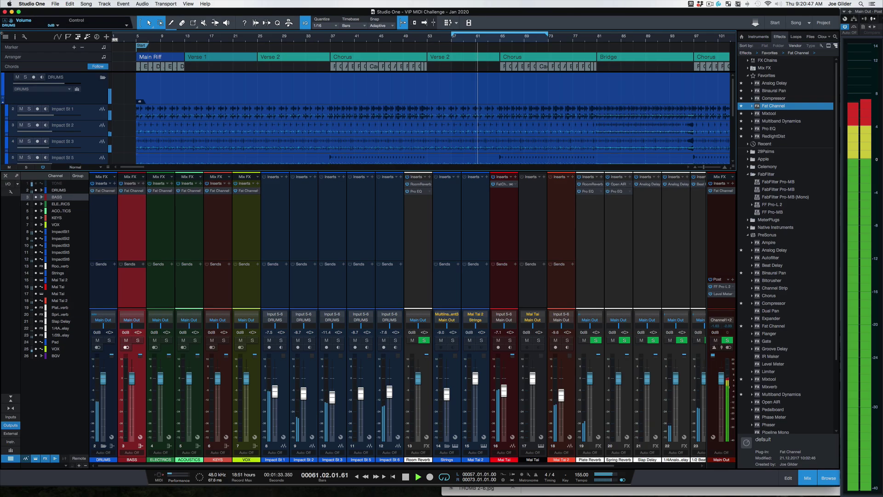
key("F3")
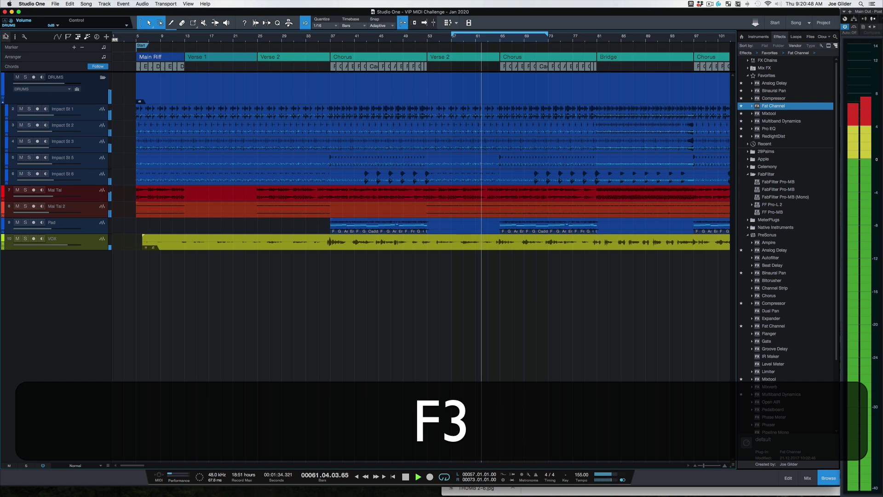
left_click(13, 60)
left_click(13, 164)
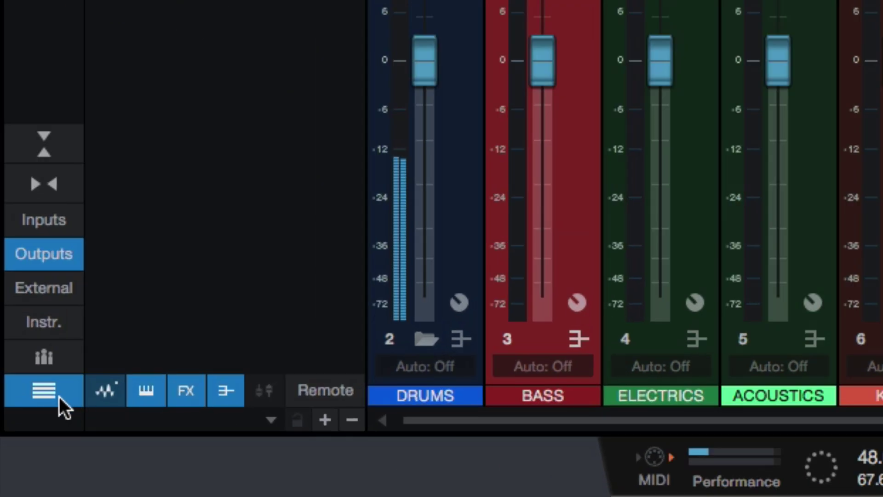
left_click(58, 397)
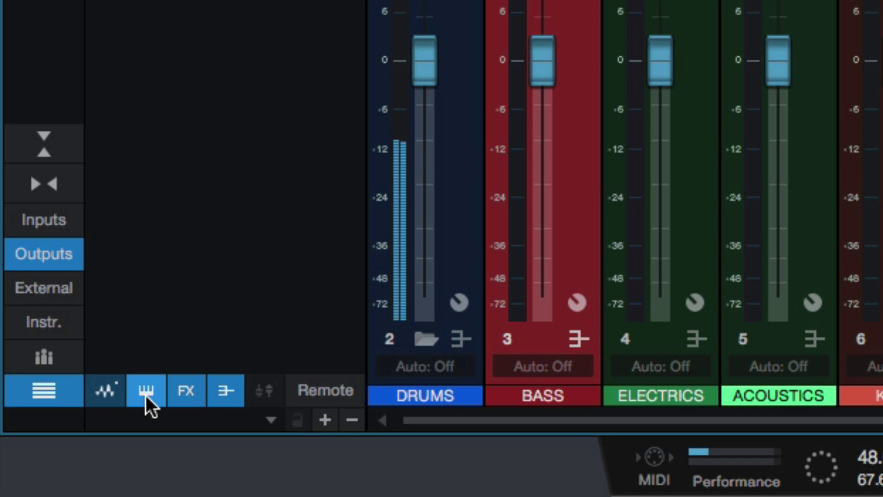
left_click(104, 396)
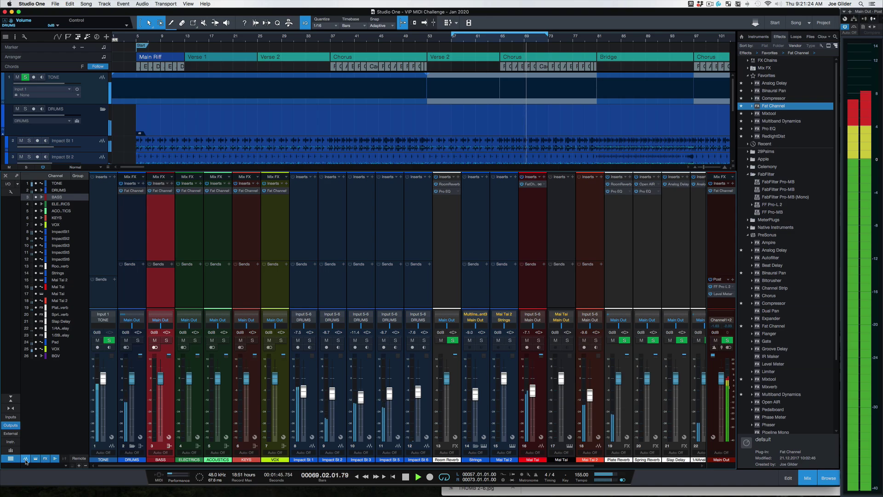
left_click(26, 459)
left_click(45, 459)
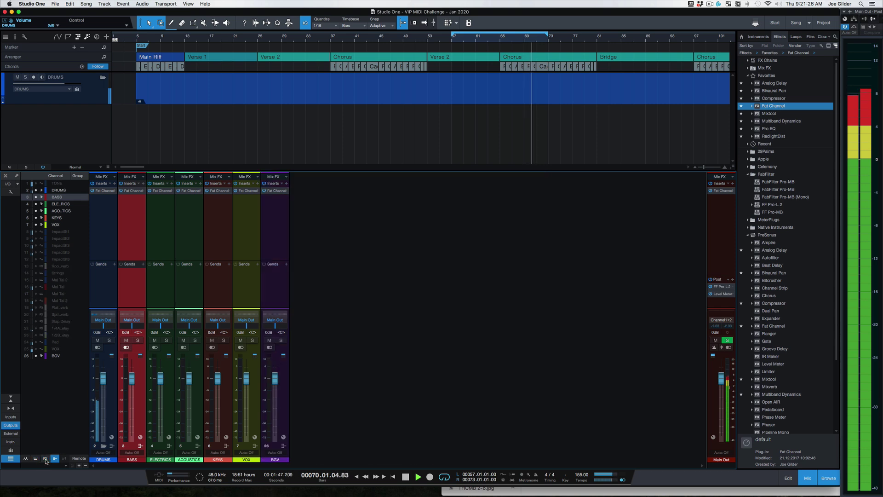
left_click(56, 459)
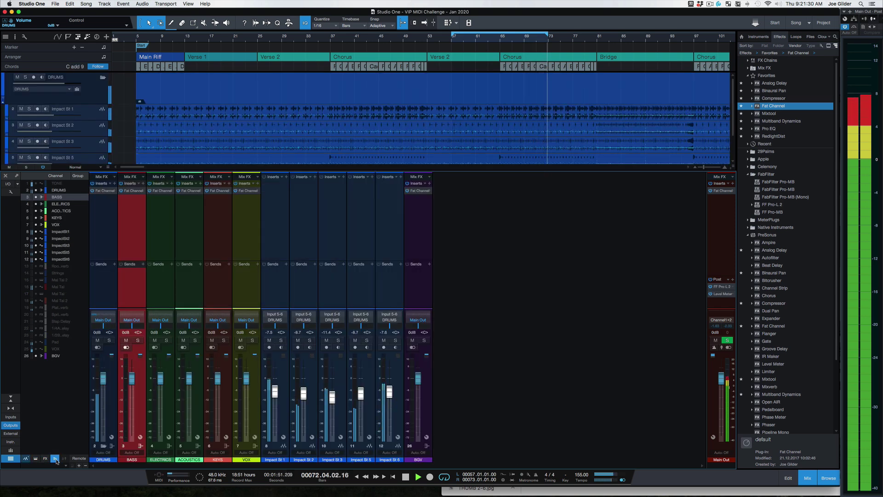
left_click(55, 460)
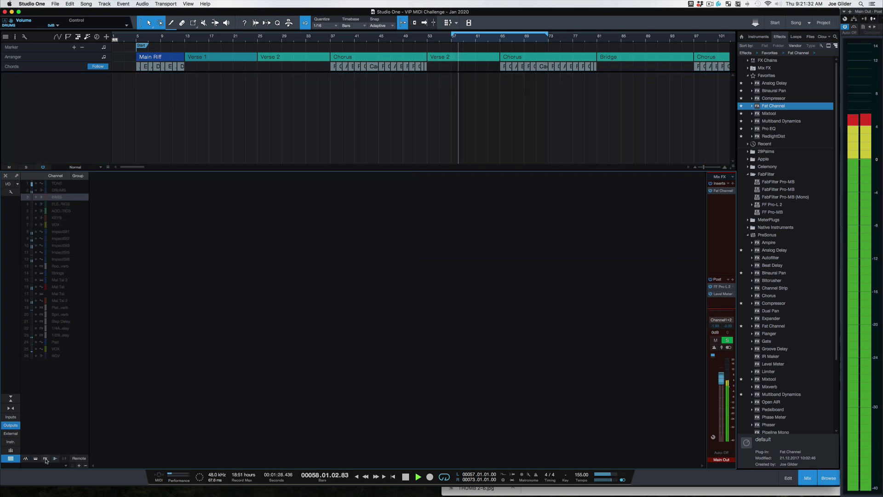
left_click(46, 460)
left_click(47, 460)
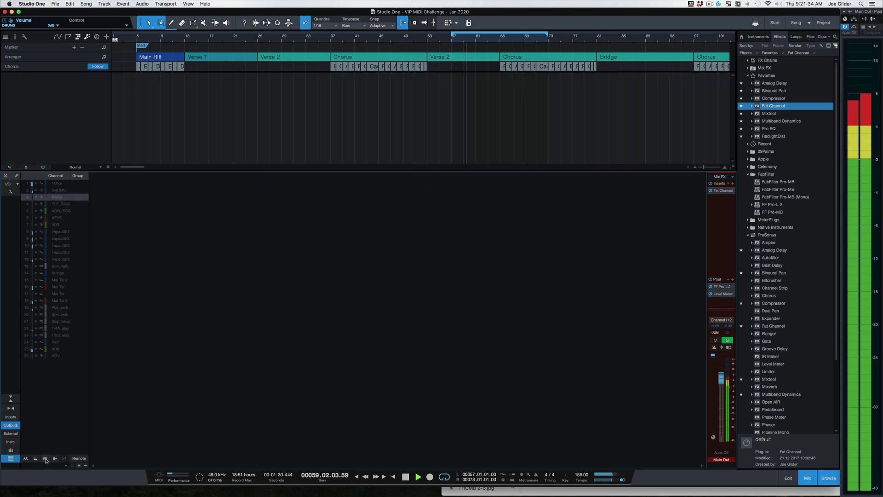
left_click(35, 460)
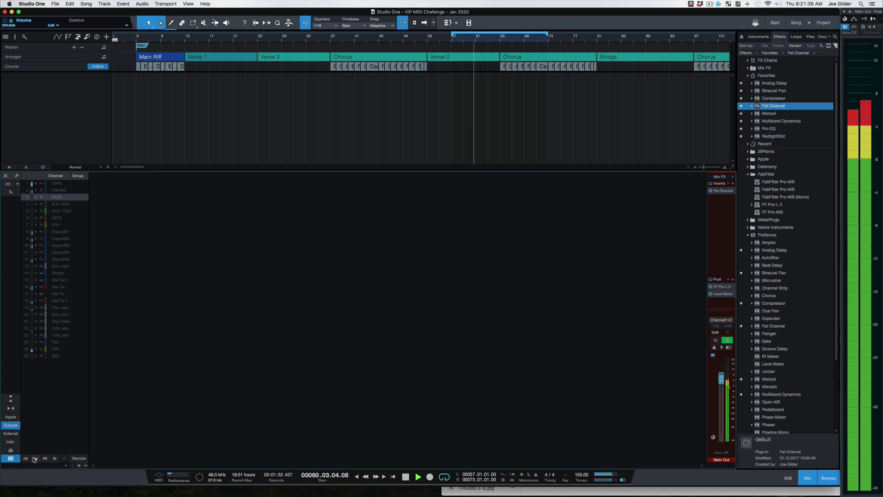
left_click(26, 459)
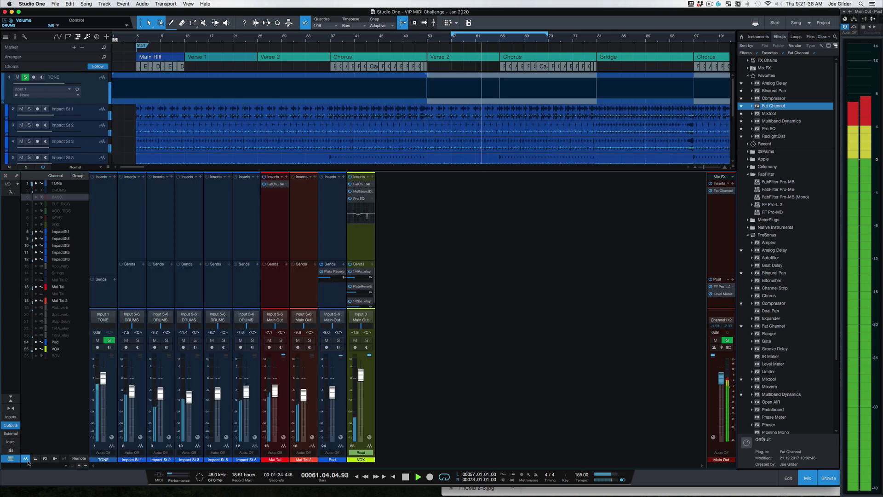
left_click(37, 459)
left_click(57, 460)
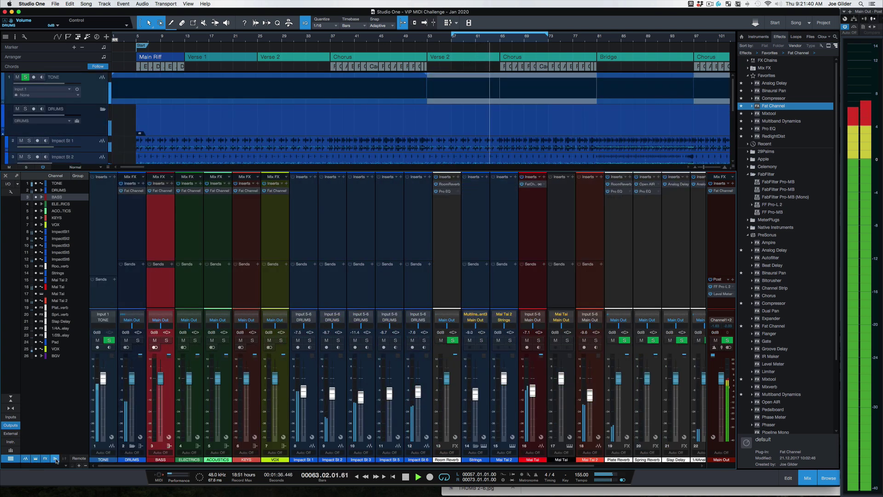
left_click(35, 185)
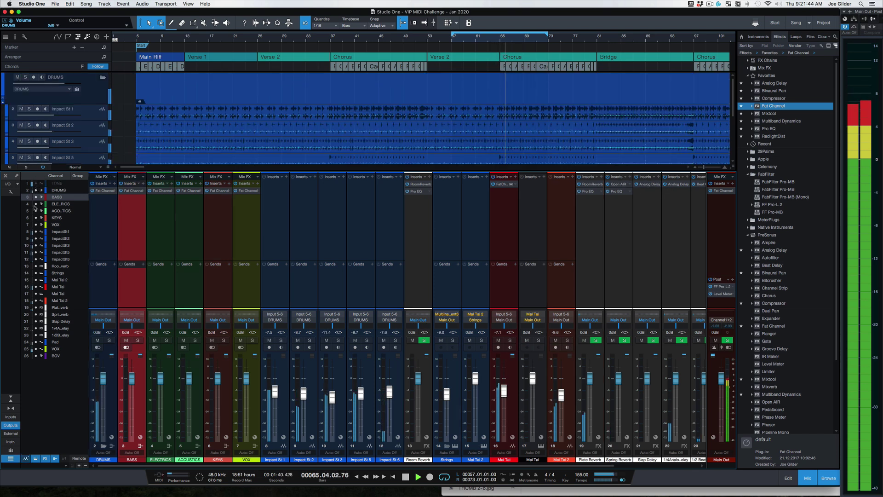
left_click(34, 225)
left_click(34, 191)
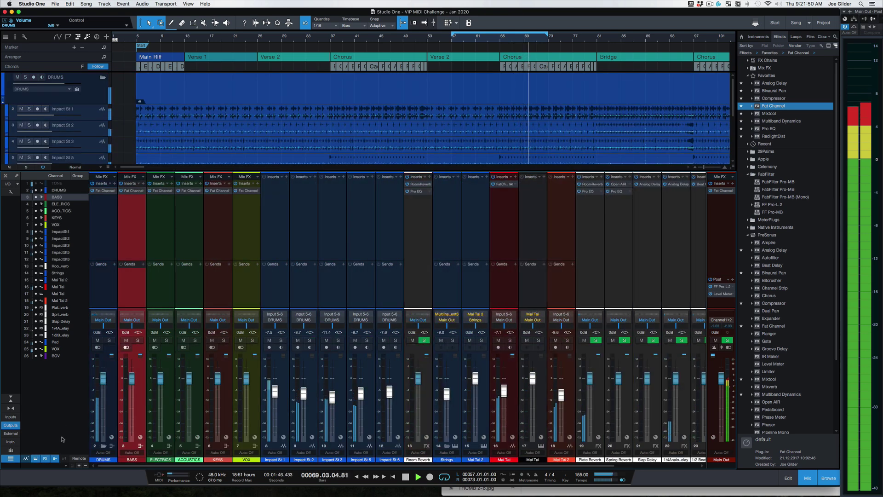
left_click(242, 278)
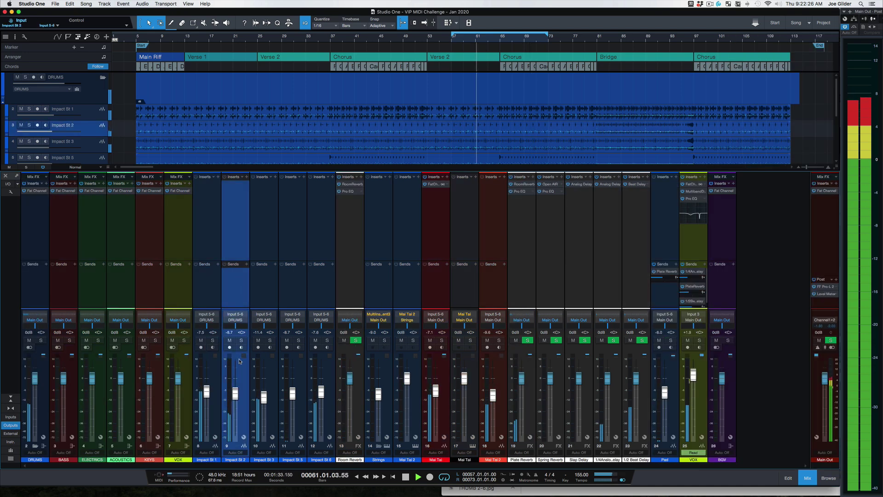
key("alt")
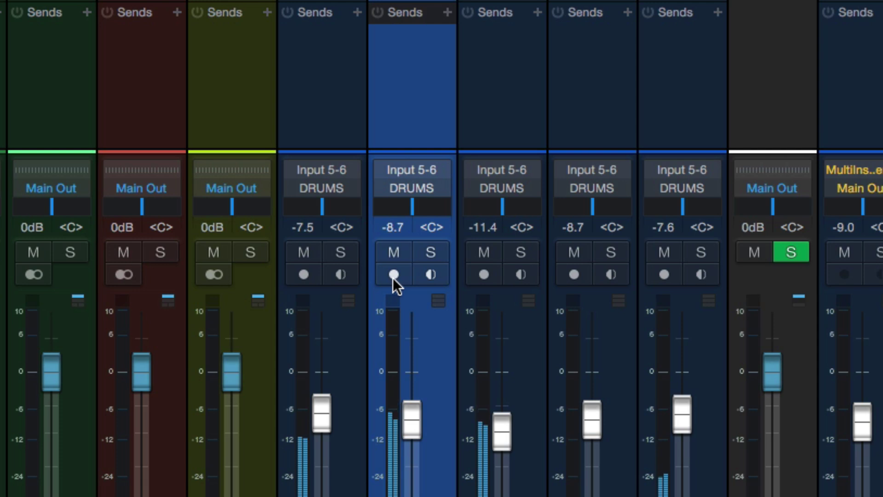
left_click(395, 280)
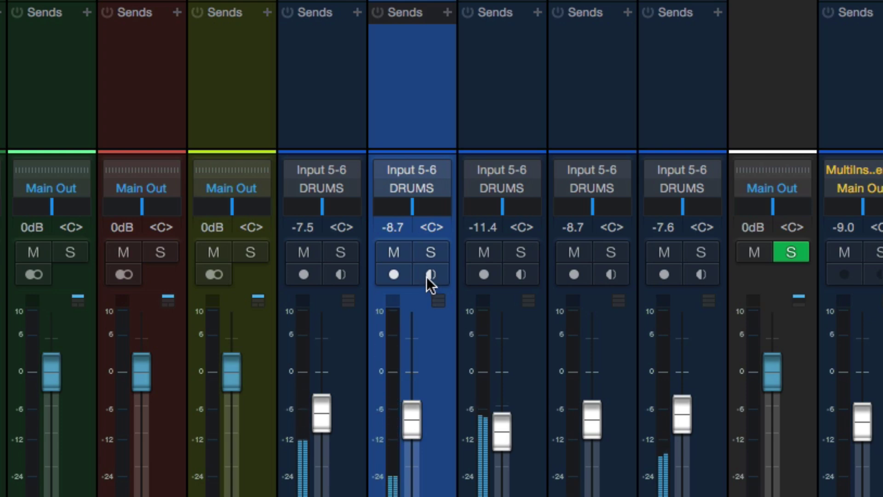
left_click(483, 45)
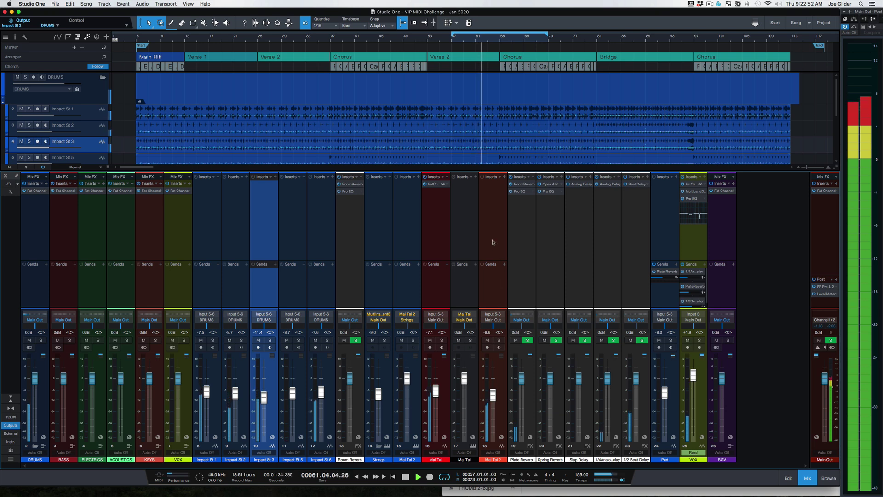
left_click(364, 250)
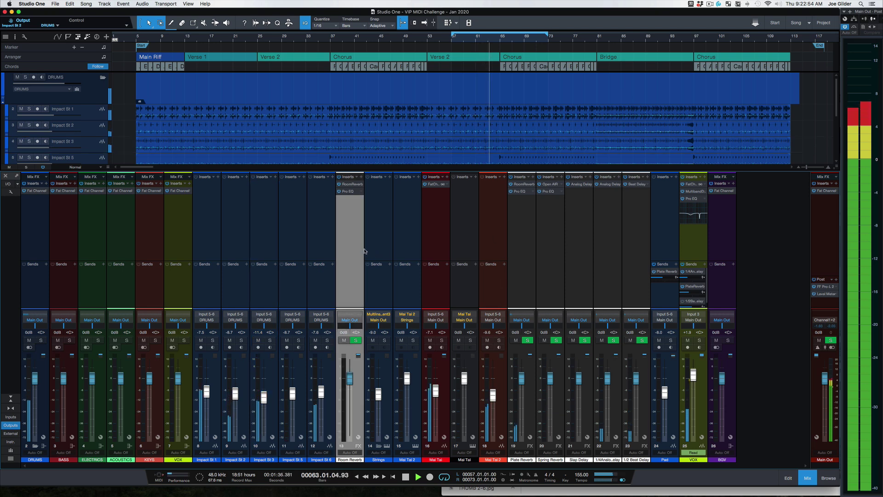
Drag Pro EQ from the Effects browser onto VOX's inserts after Fat Channel, then close its window
left_click(380, 249)
left_click(415, 249)
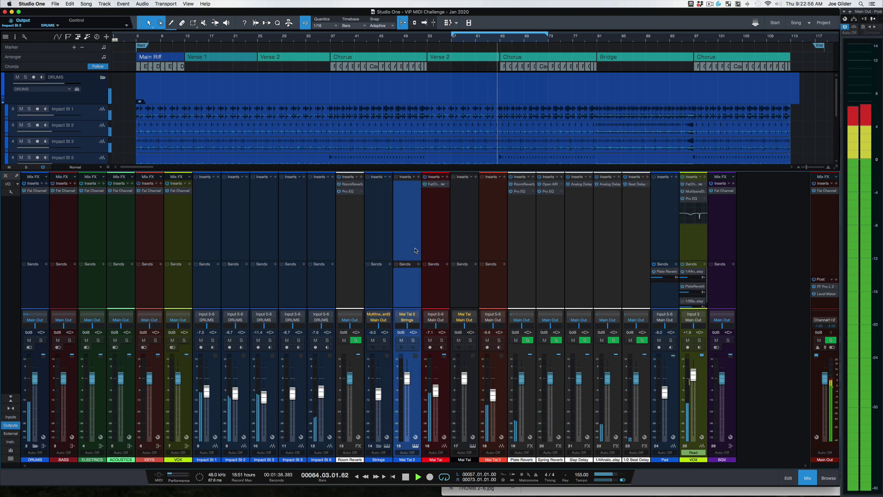
key("F7")
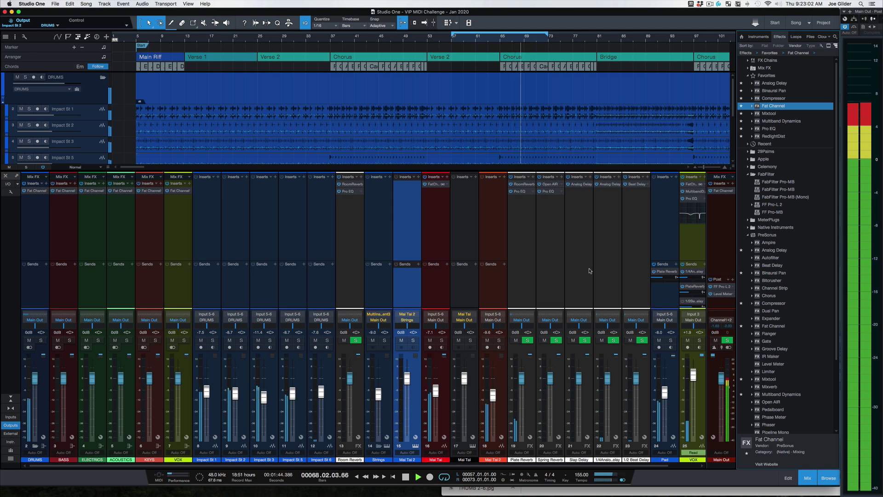
left_click(318, 294)
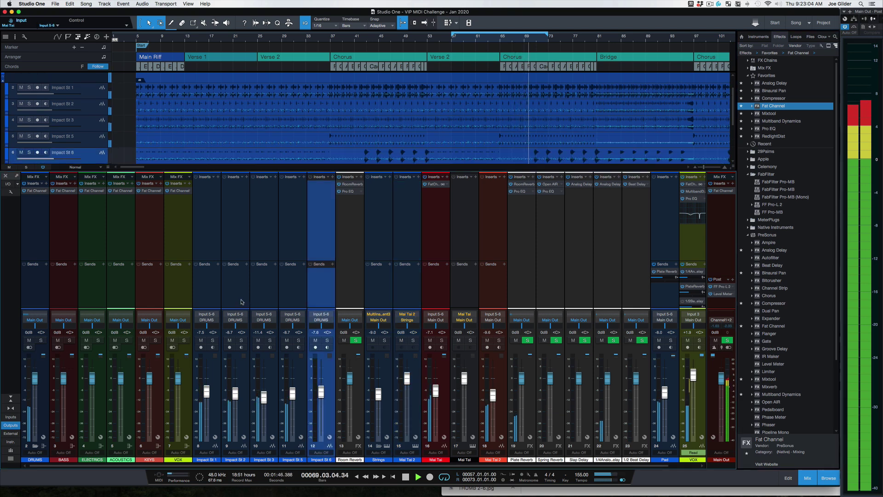
left_click(187, 286)
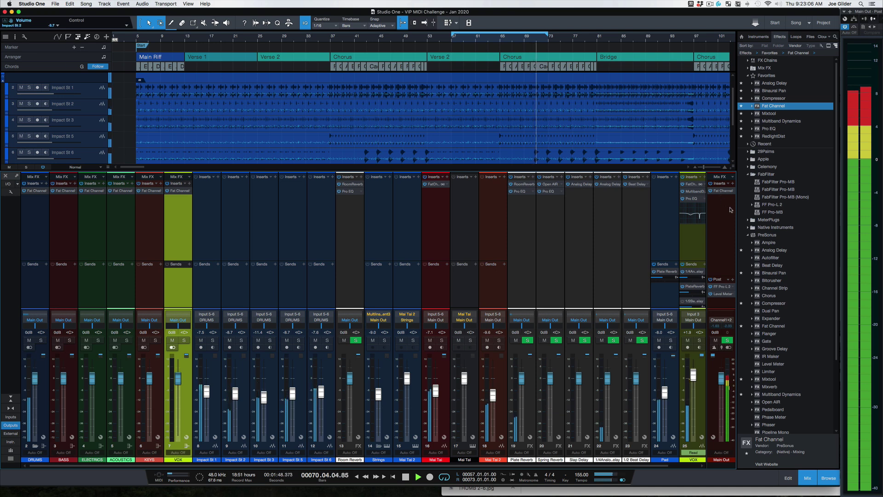
scroll(746, 227, "down", 5)
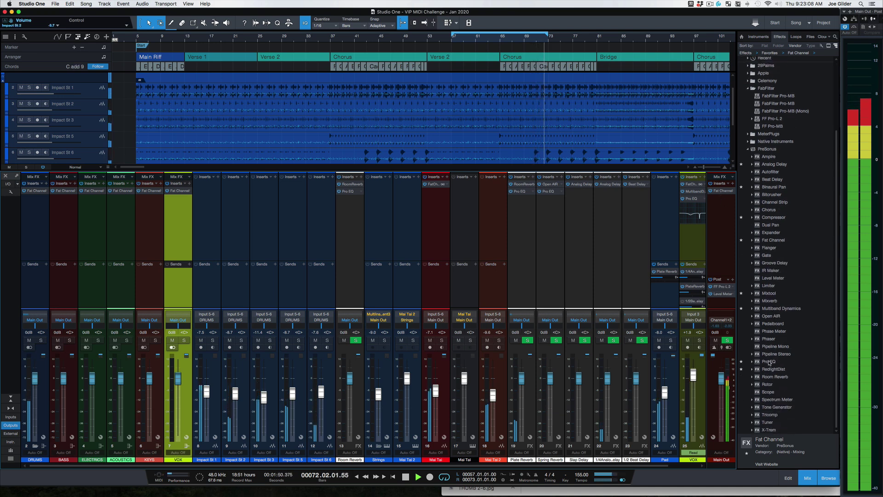
left_click_drag(774, 363, 171, 314)
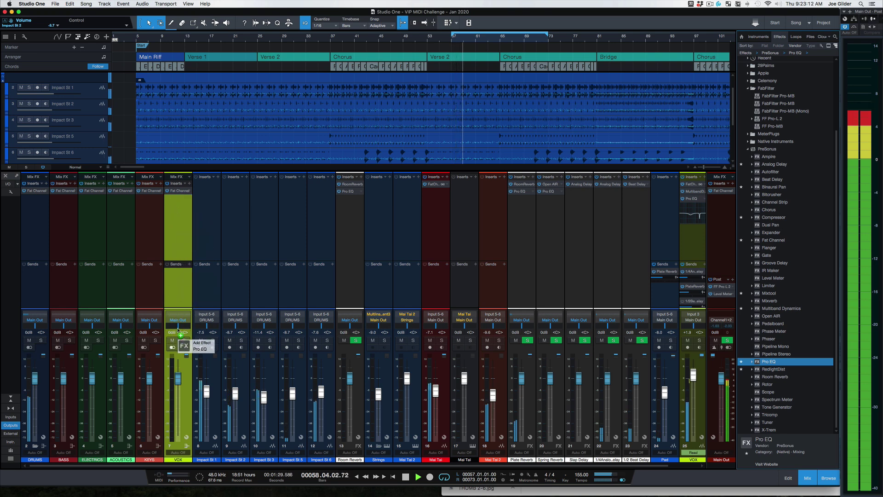
left_click_drag(171, 314, 197, 274)
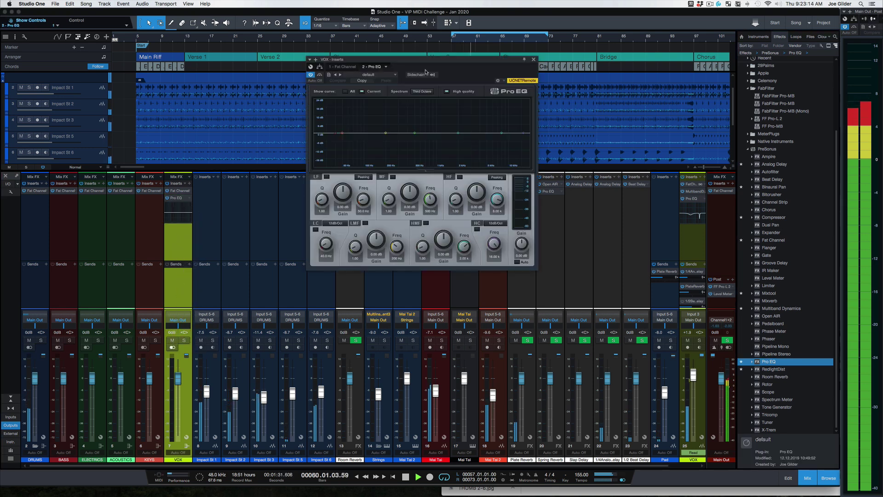
left_click(534, 61)
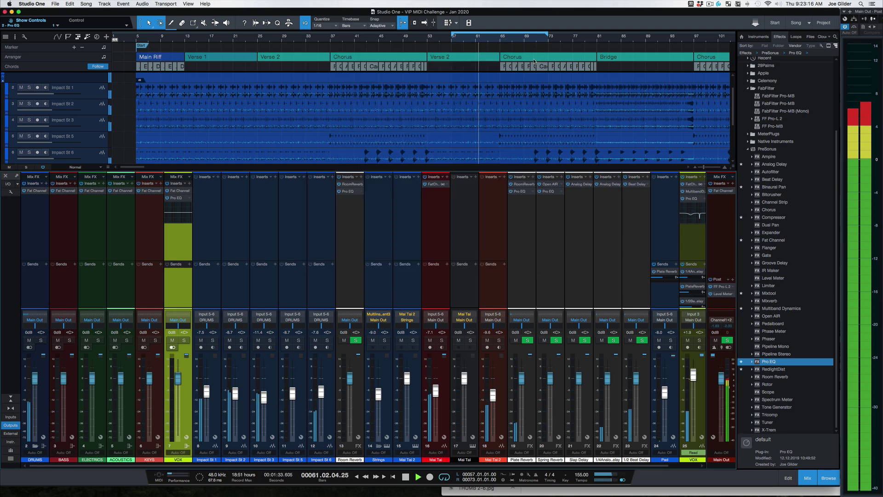
Add Pro EQ to the Pad track and cut its mid band about 12 dB near 497 Hz
key("F3")
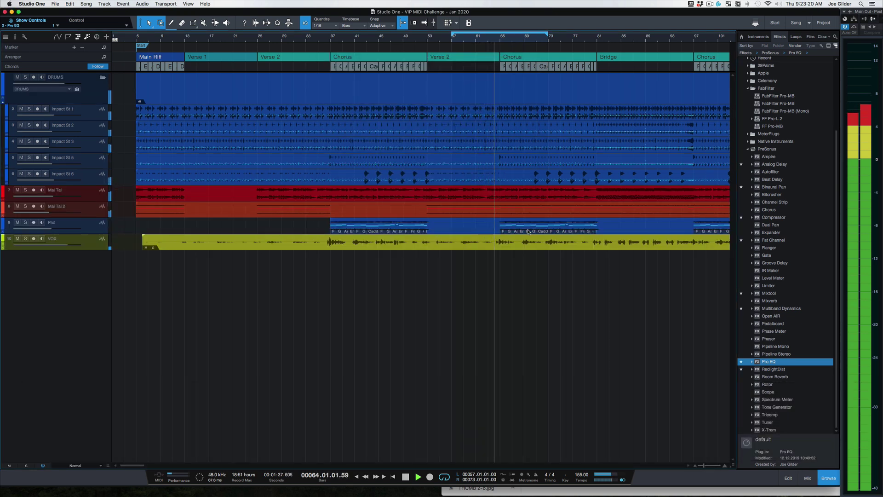
left_click(545, 225)
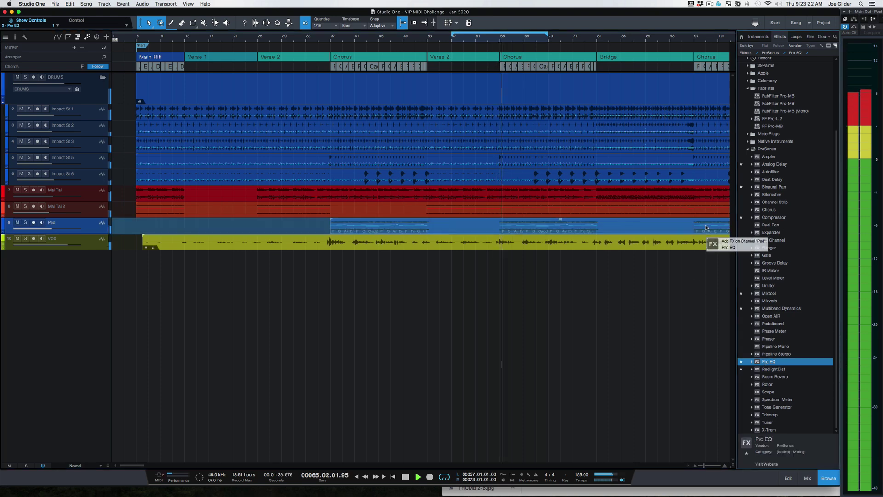
left_click_drag(770, 361, 705, 228)
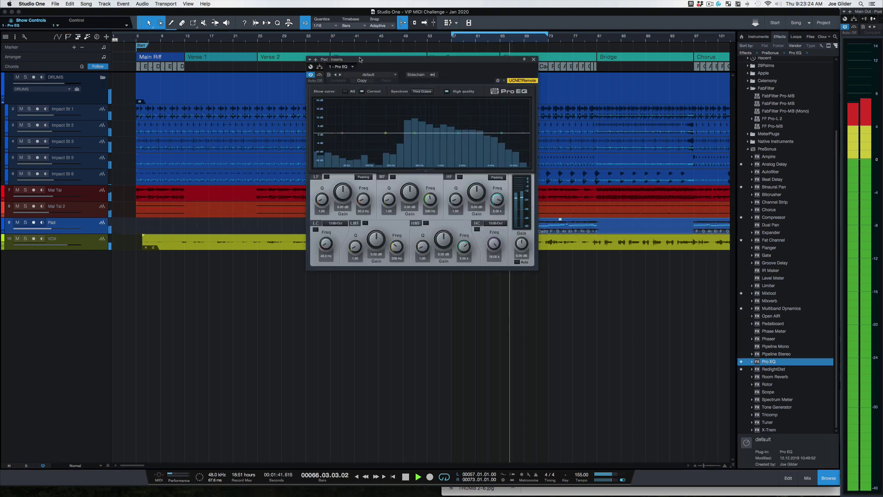
key("F3")
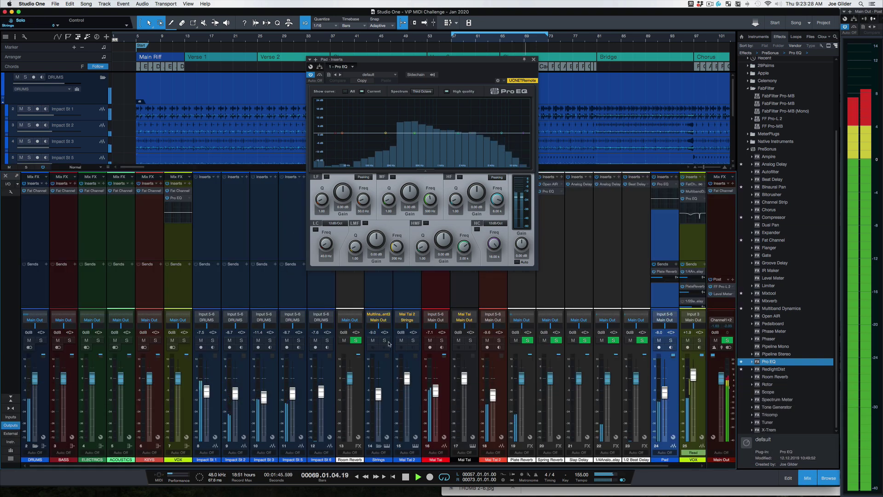
scroll(621, 131, "down", 5)
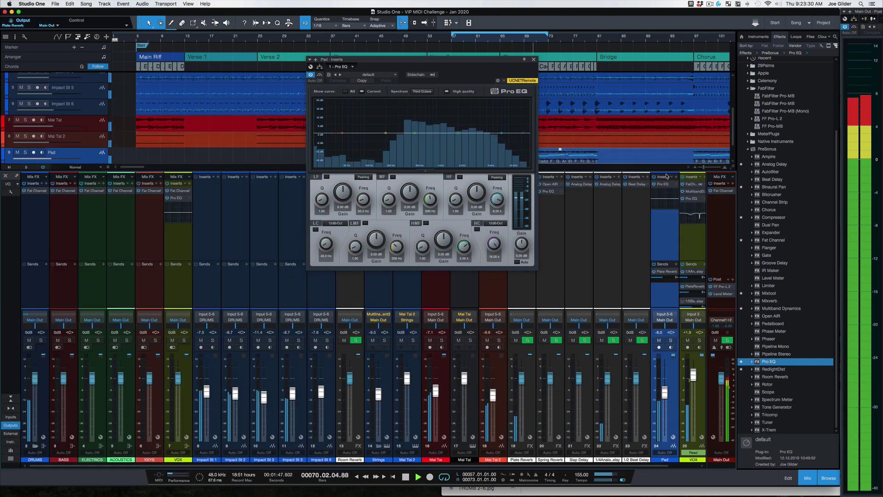
left_click_drag(415, 127, 414, 148)
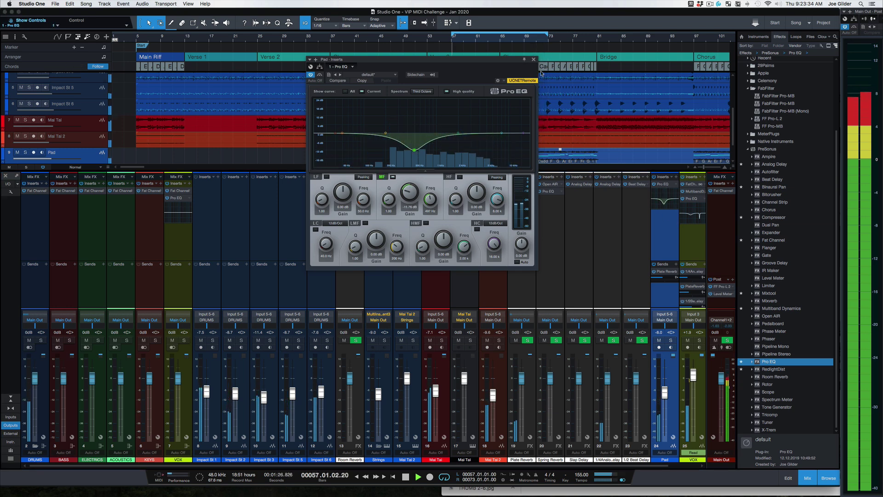
key("F11")
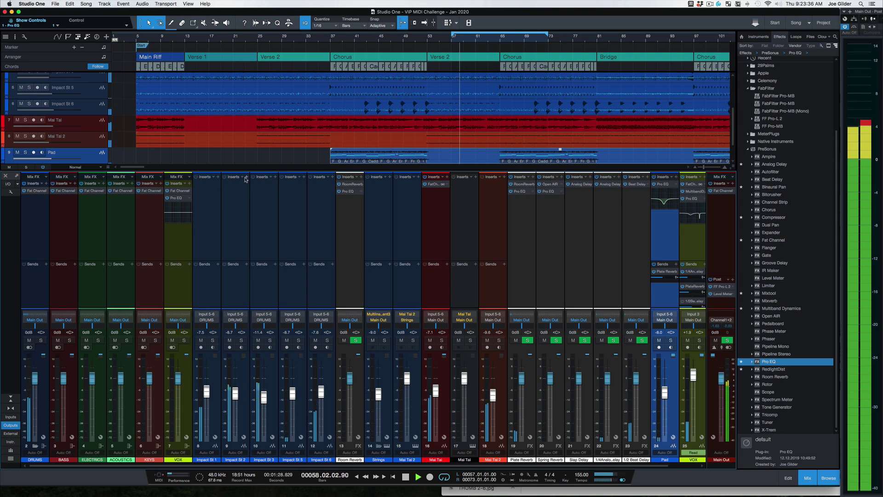
Insert Mixtool on the Impact St 2 channel and bring up the insert's options menu
left_click(243, 177)
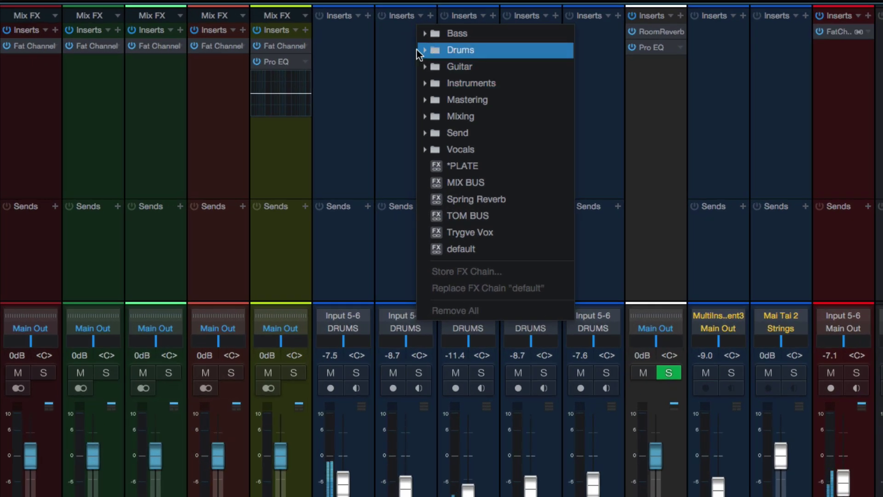
left_click(426, 50)
left_click(429, 16)
left_click(429, 17)
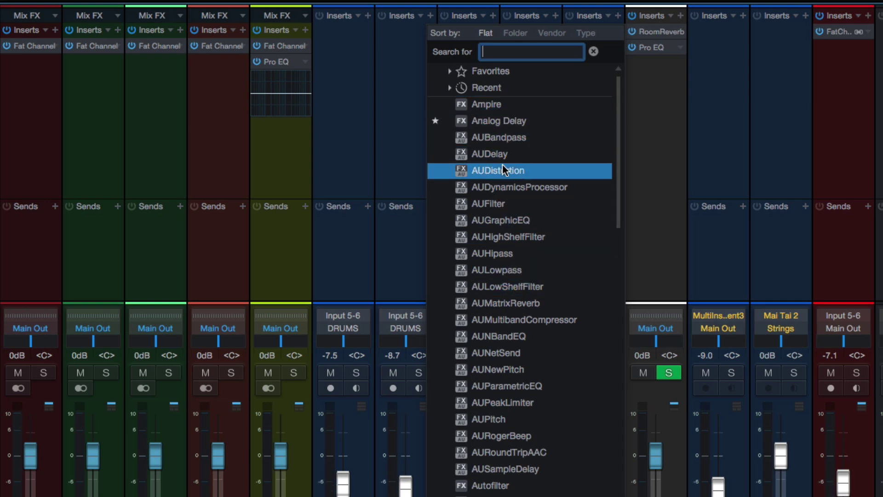
scroll(502, 165, "down", 10)
scroll(503, 165, "down", 3)
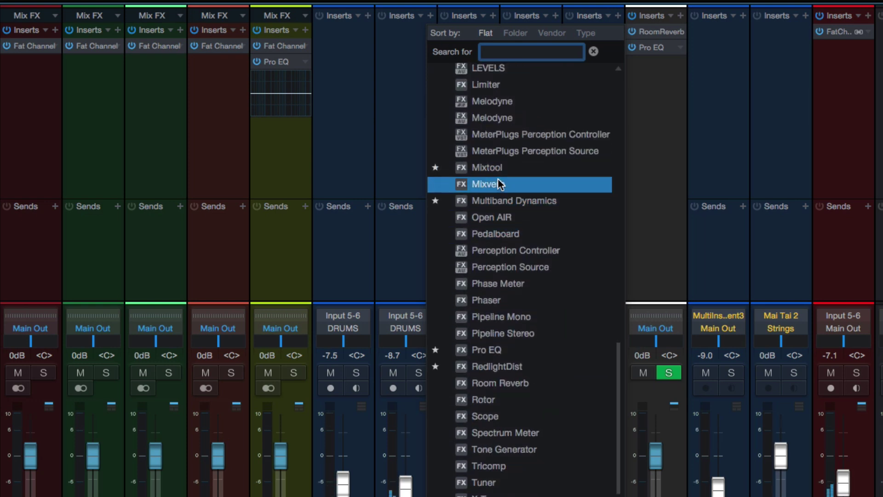
left_click(500, 168)
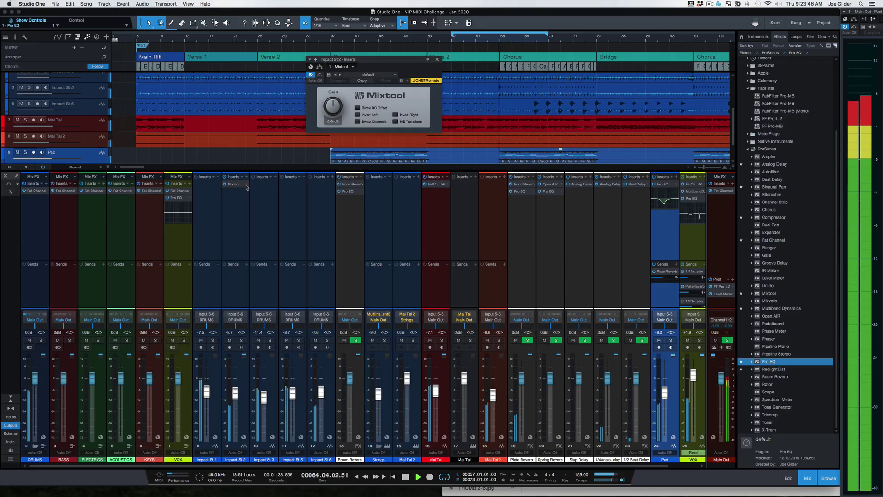
right_click(263, 185)
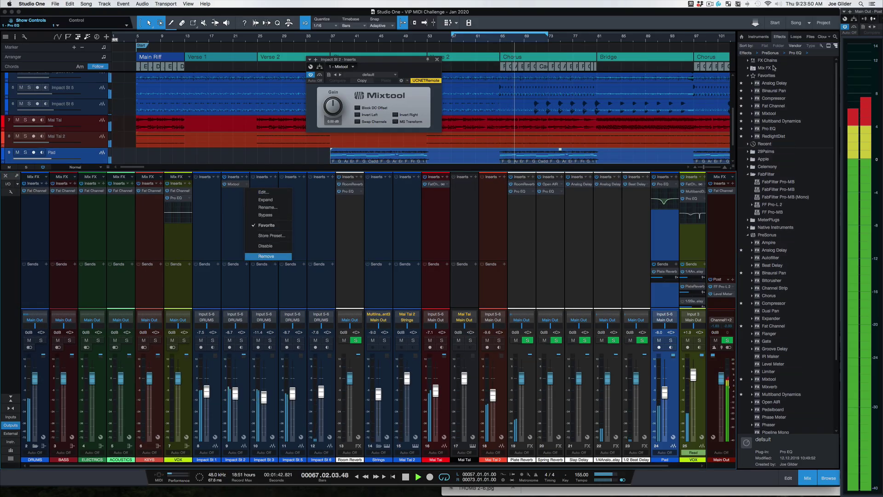
scroll(773, 236, "down", 5)
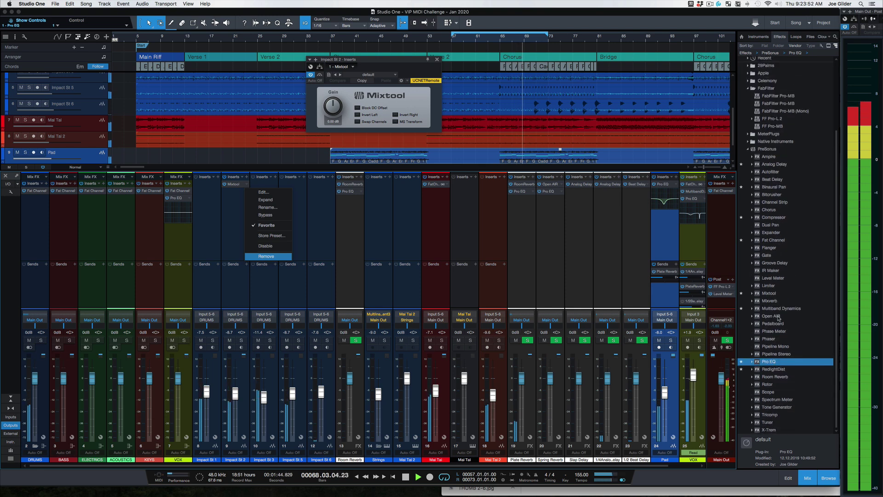
scroll(494, 230, "down", 1)
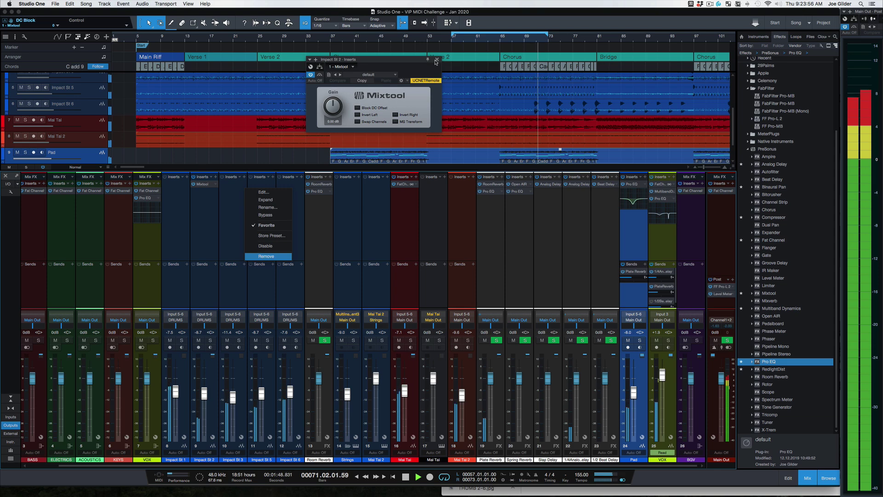
Drop Room Reverb on BGV's sends to create an FX channel, then close the plugin editors
key("Escape")
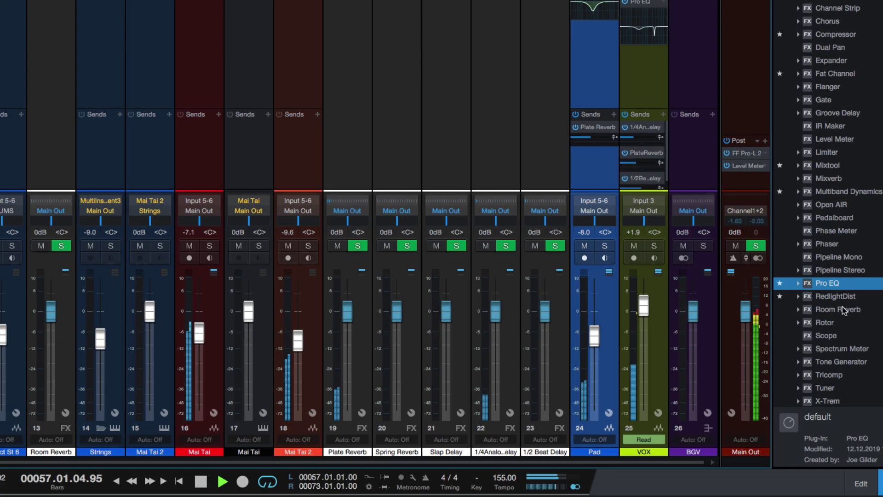
left_click(843, 310)
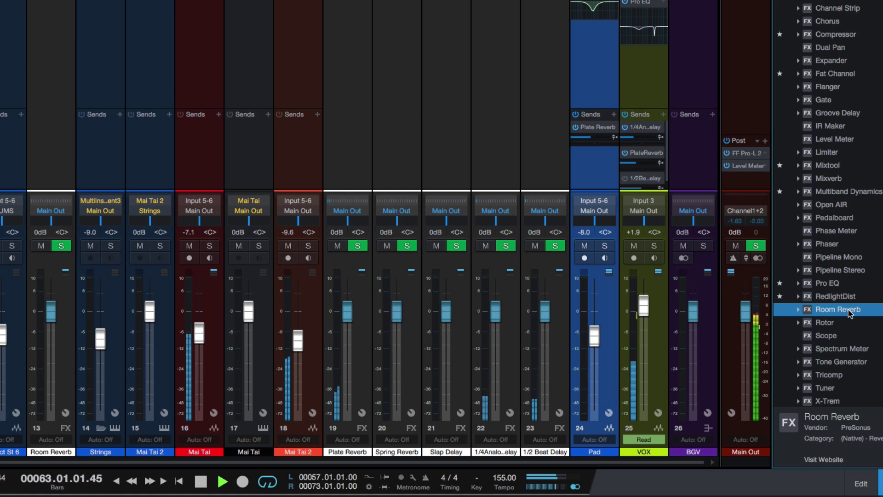
left_click(694, 129)
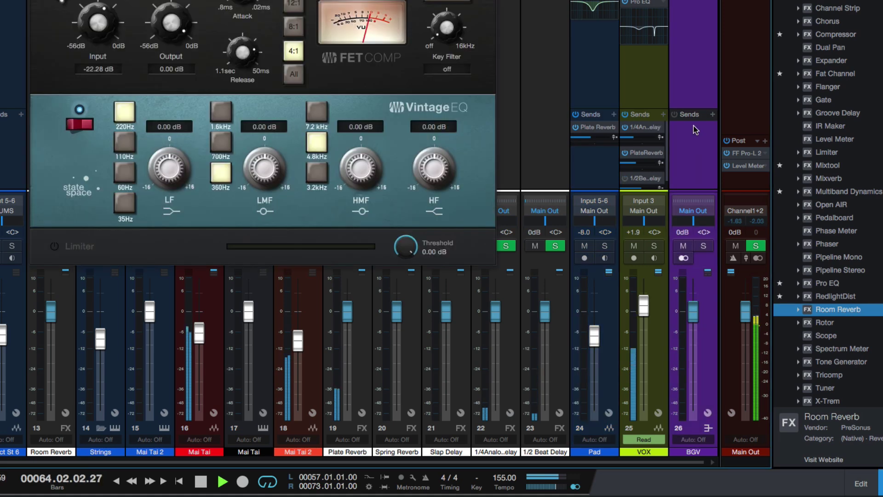
left_click_drag(833, 312, 699, 143)
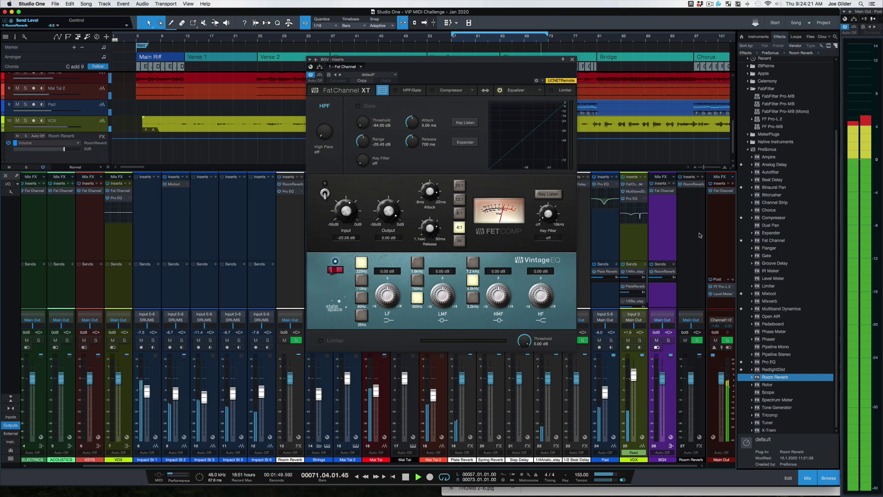
left_click(657, 273)
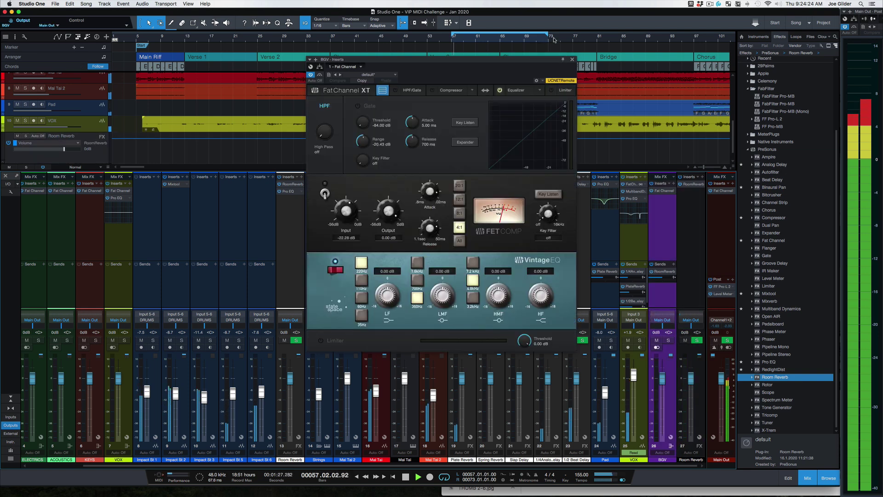
left_click(572, 60)
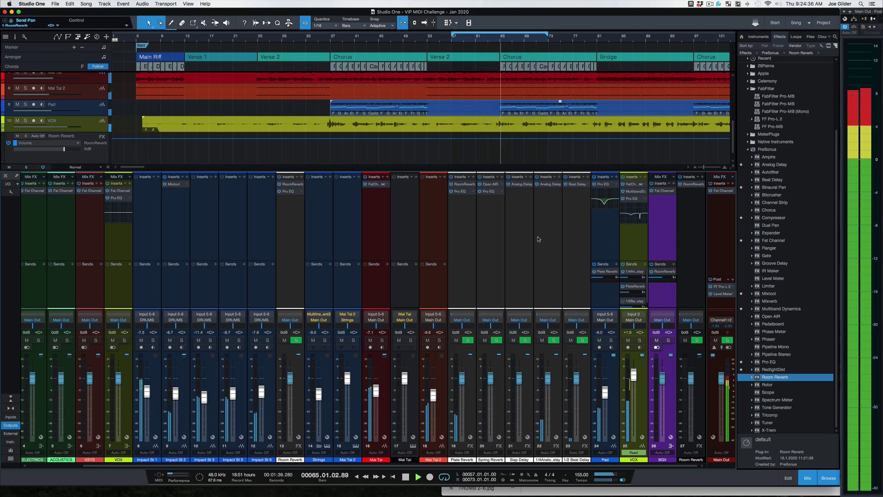
scroll(538, 239, "left", 2)
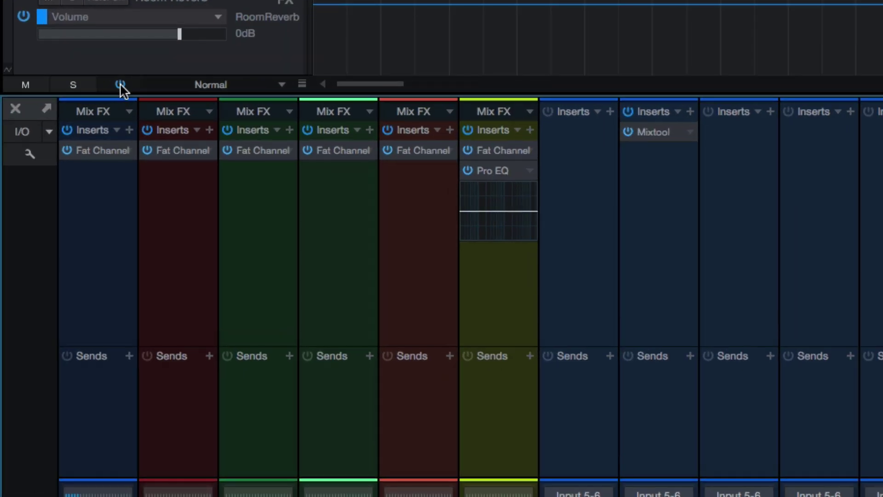
left_click(121, 86)
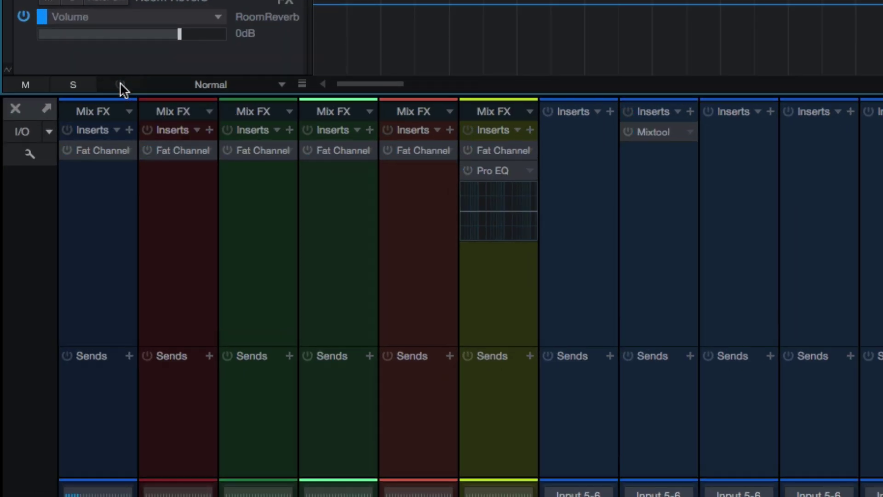
left_click(121, 86)
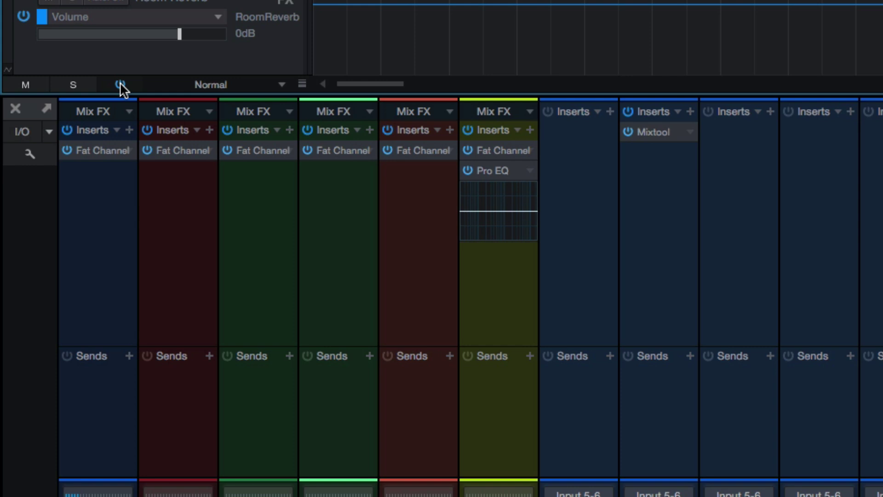
left_click(121, 86)
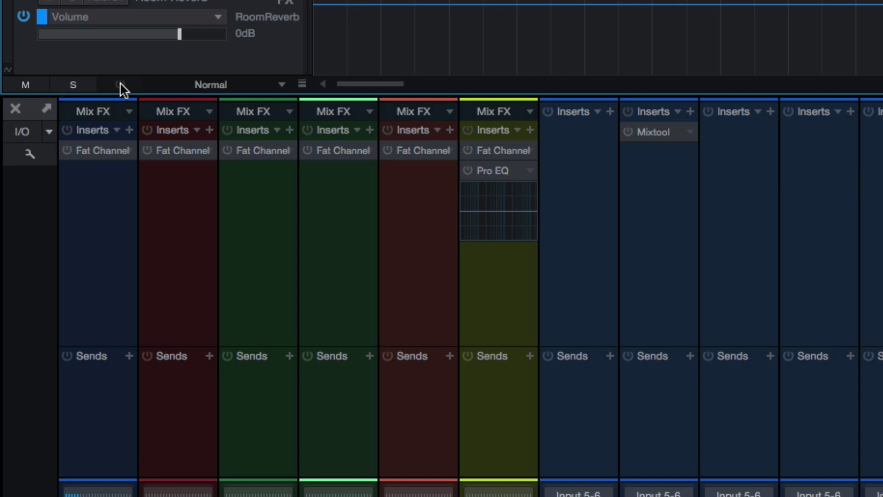
left_click(120, 85)
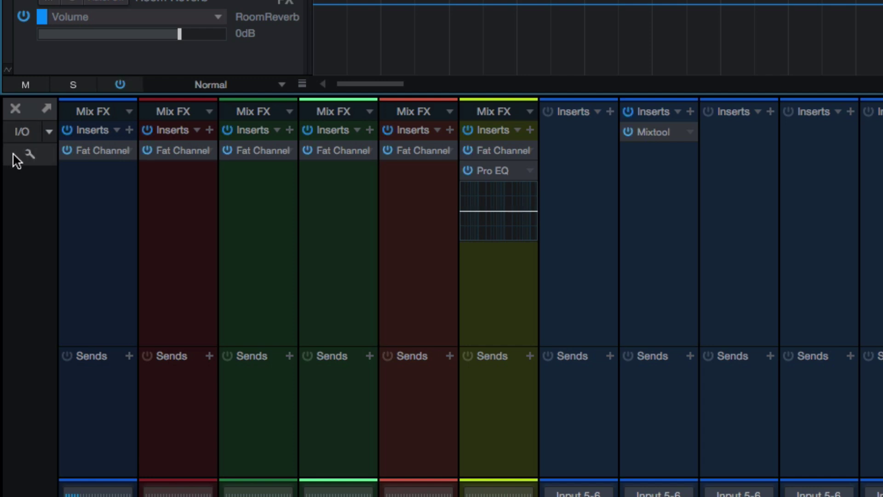
left_click(50, 130)
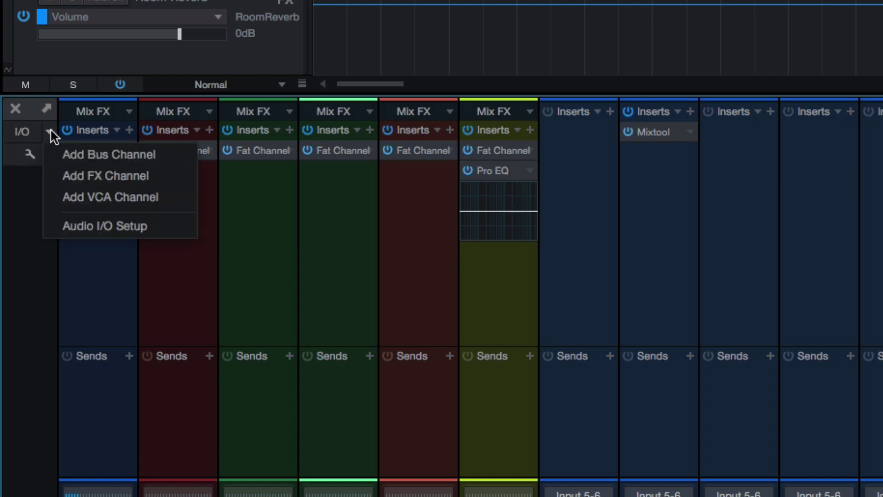
left_click(17, 245)
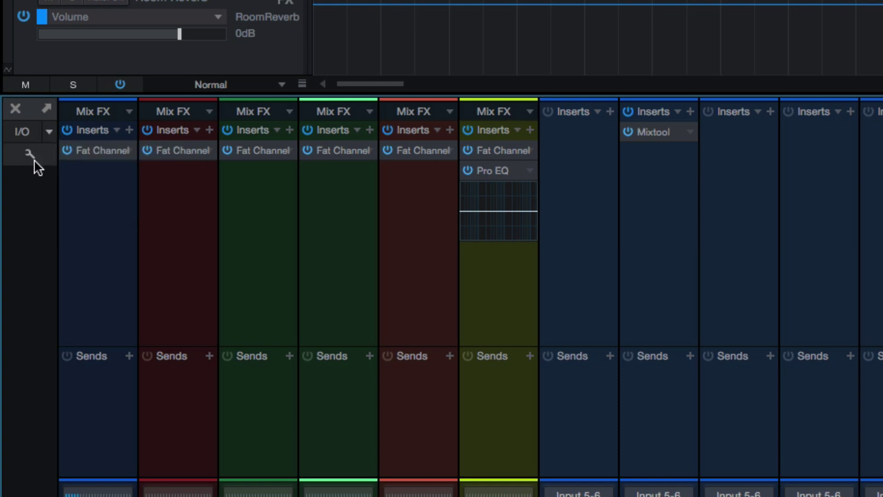
left_click(31, 155)
left_click(31, 155)
left_click(24, 132)
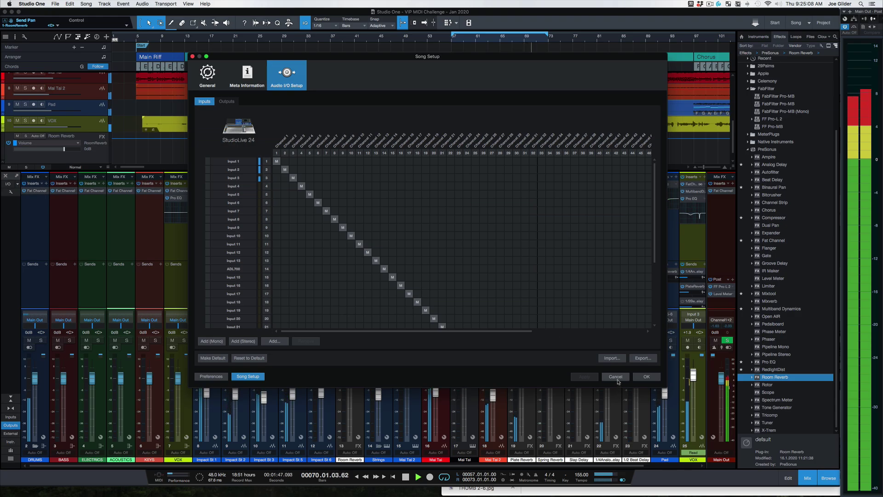
left_click(616, 377)
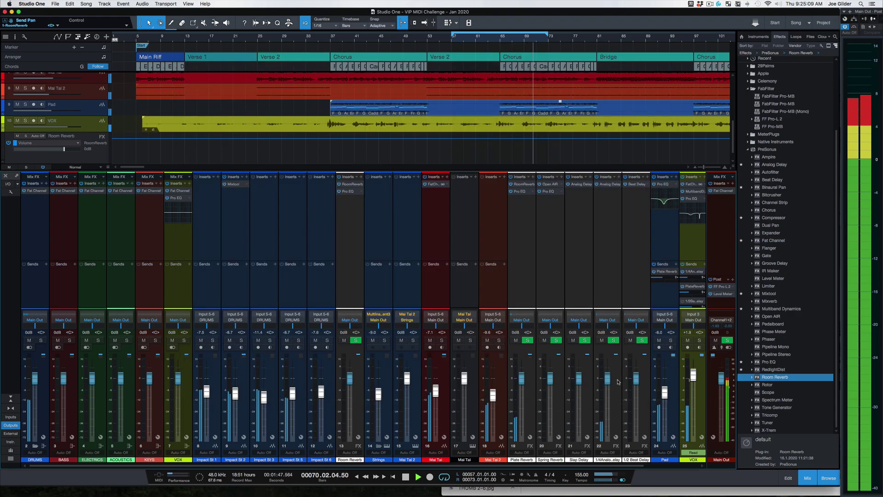
scroll(577, 264, "right", 3)
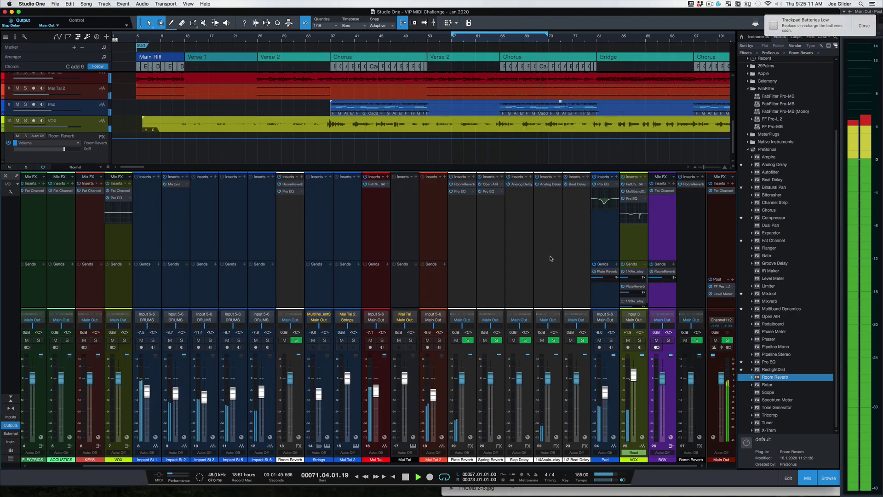
left_click(865, 26)
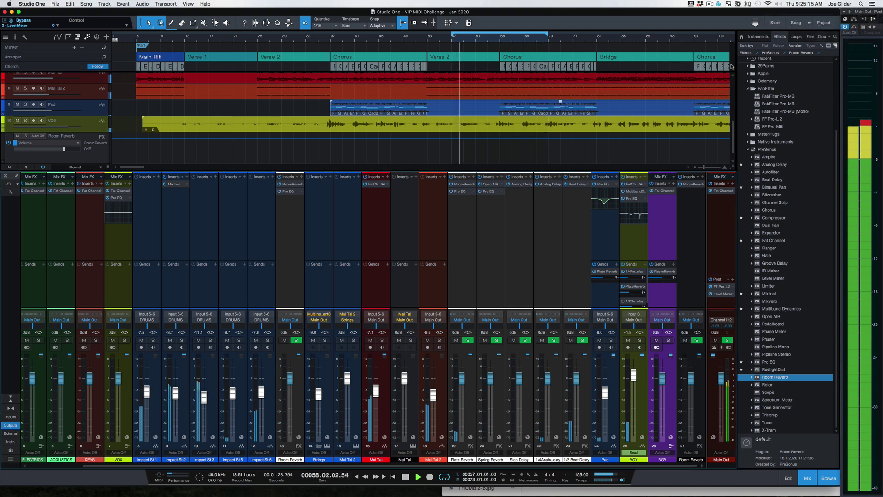